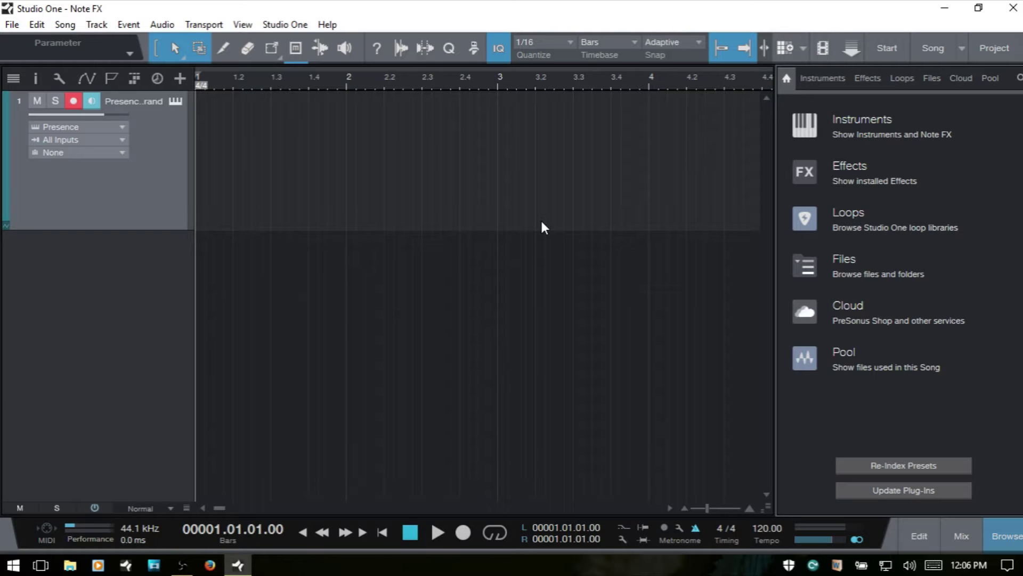
Browse the Instruments list, expanding Note FX and the Arpeggiator's presets, then collapse Note FX.
click(823, 77)
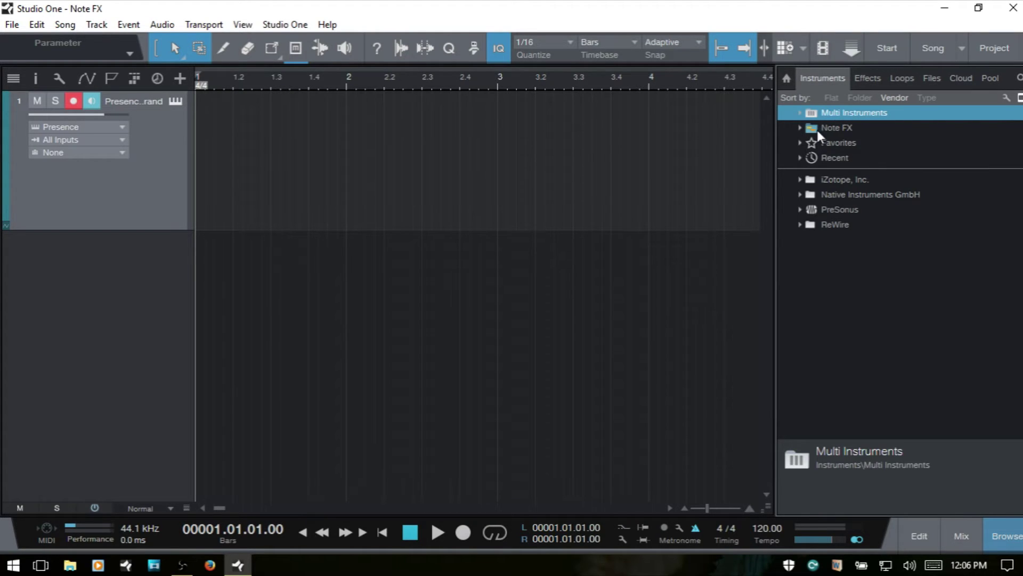
double_click(834, 129)
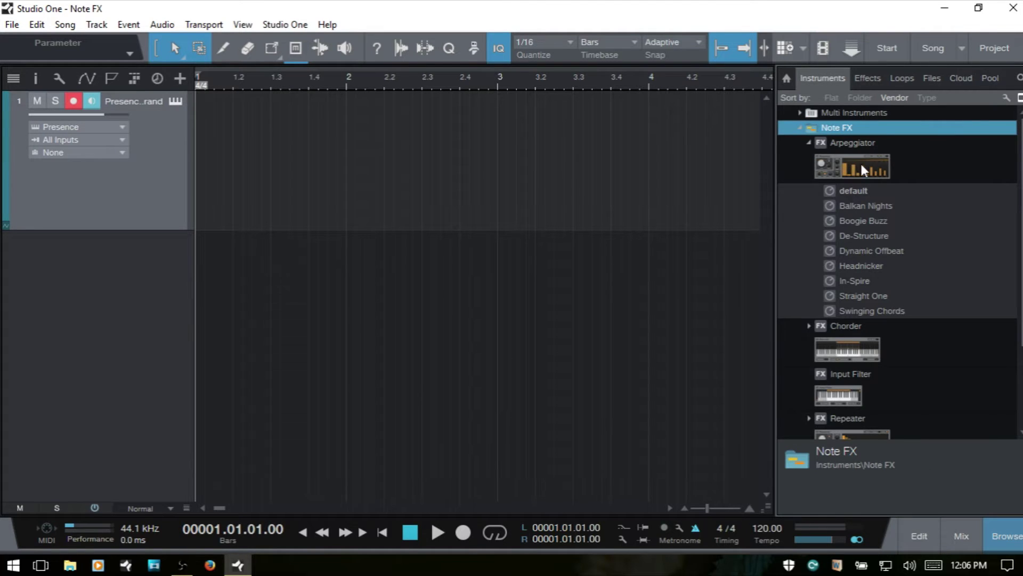
click(809, 140)
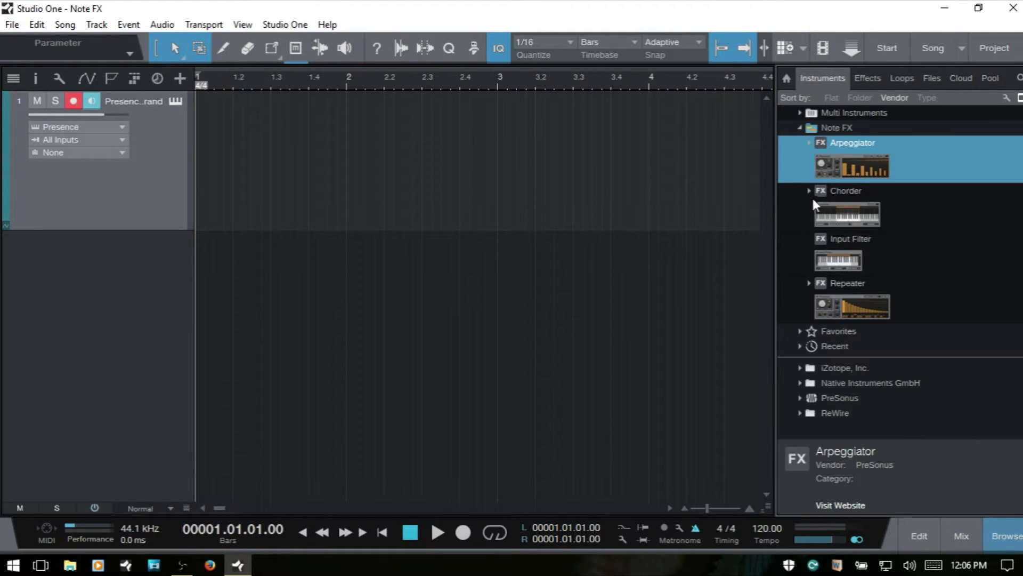
click(808, 143)
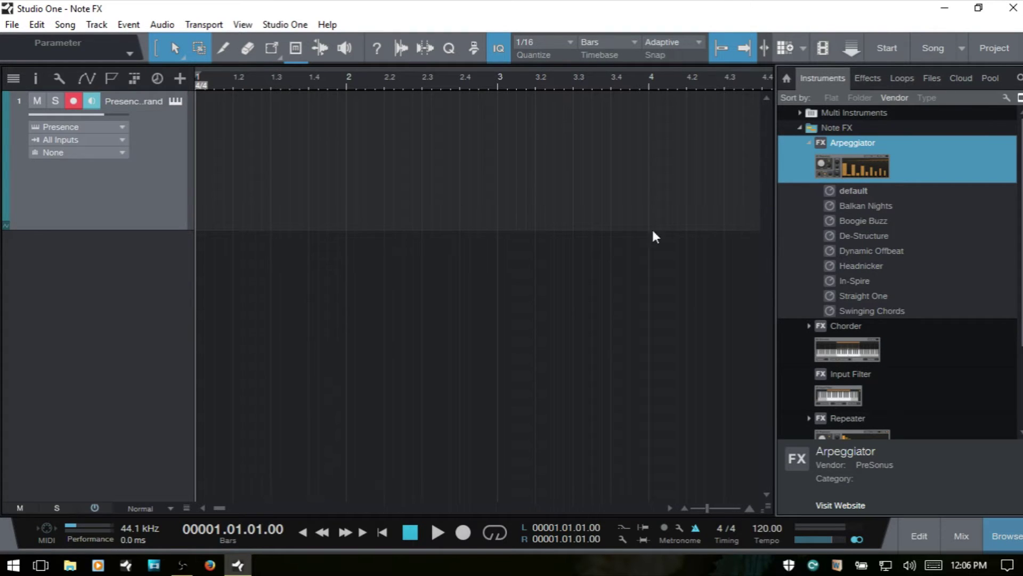
click(803, 130)
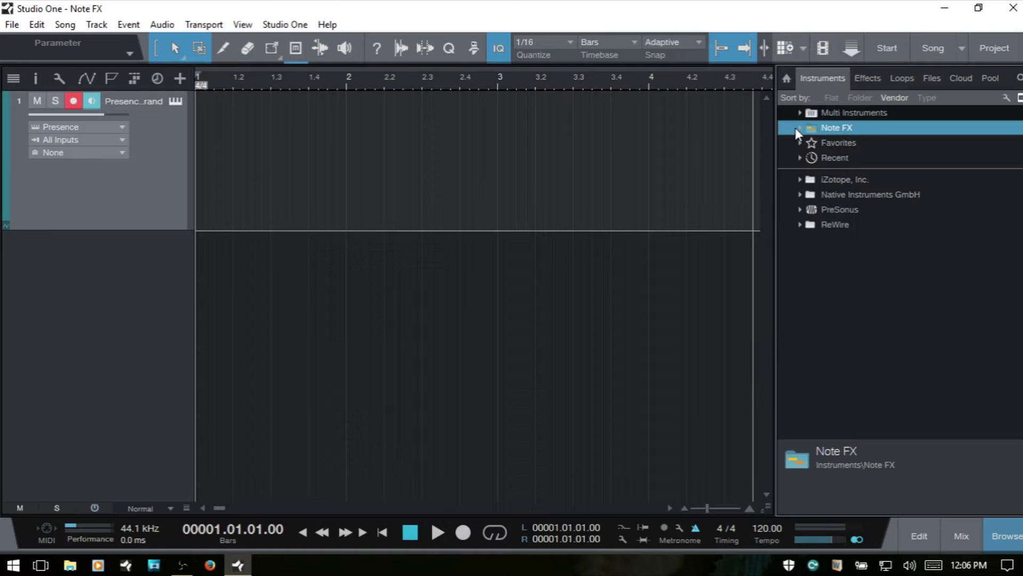
Hide the browser and insert an Arpeggiator as Note FX on the Presence Grand track from the Inspector.
click(787, 81)
key(F5)
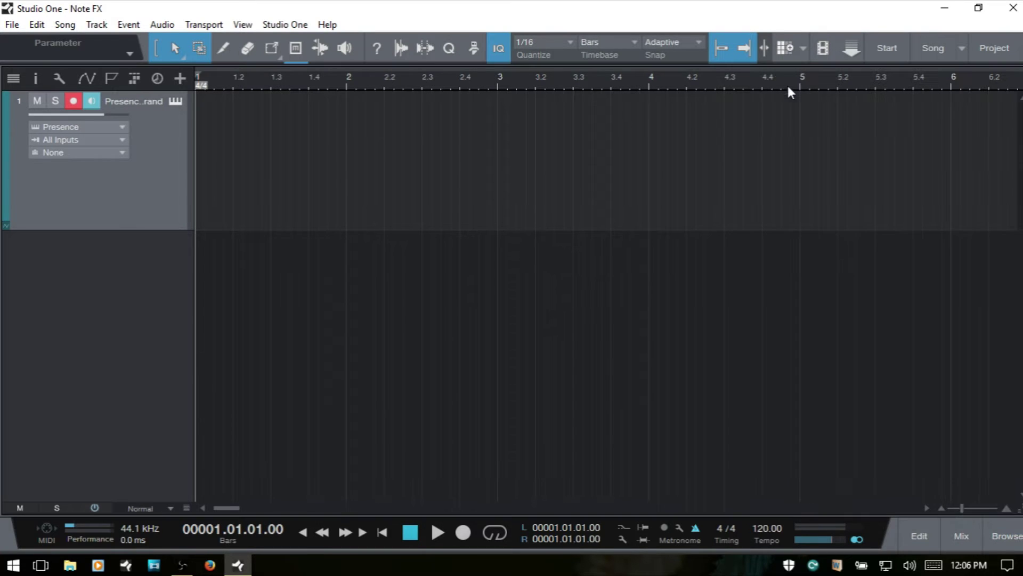
key(F4)
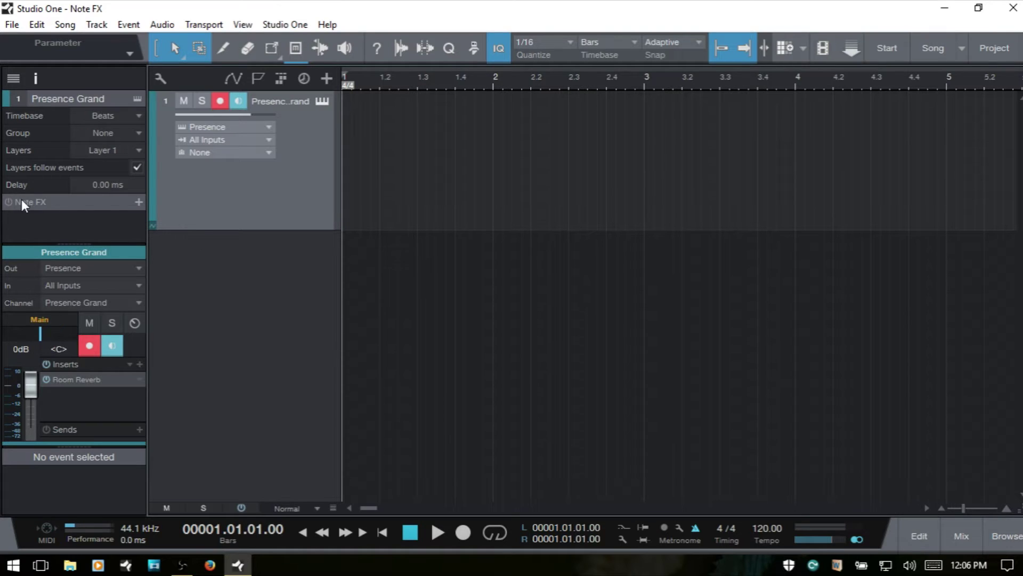
click(138, 203)
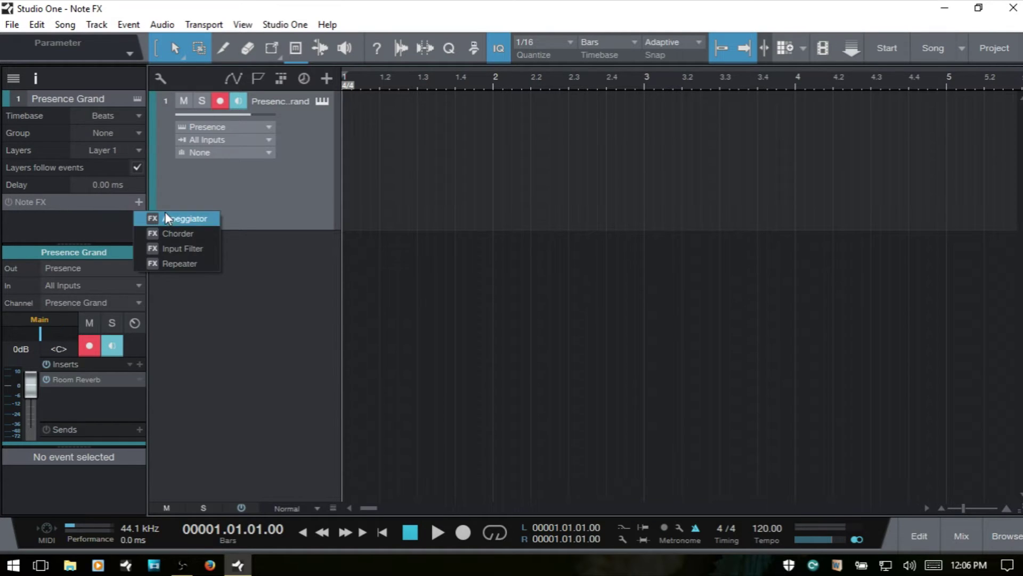
click(181, 218)
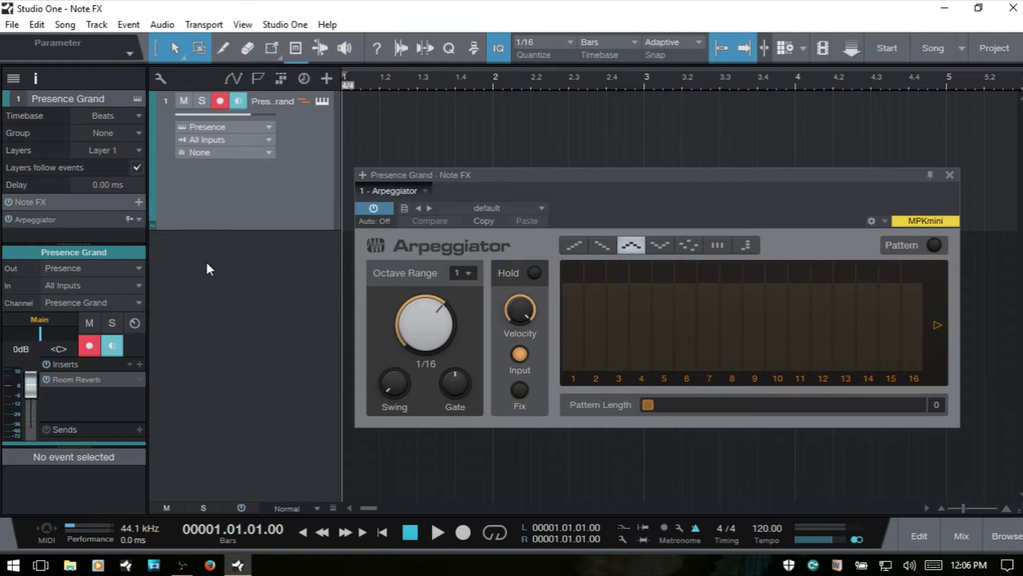
key(F4)
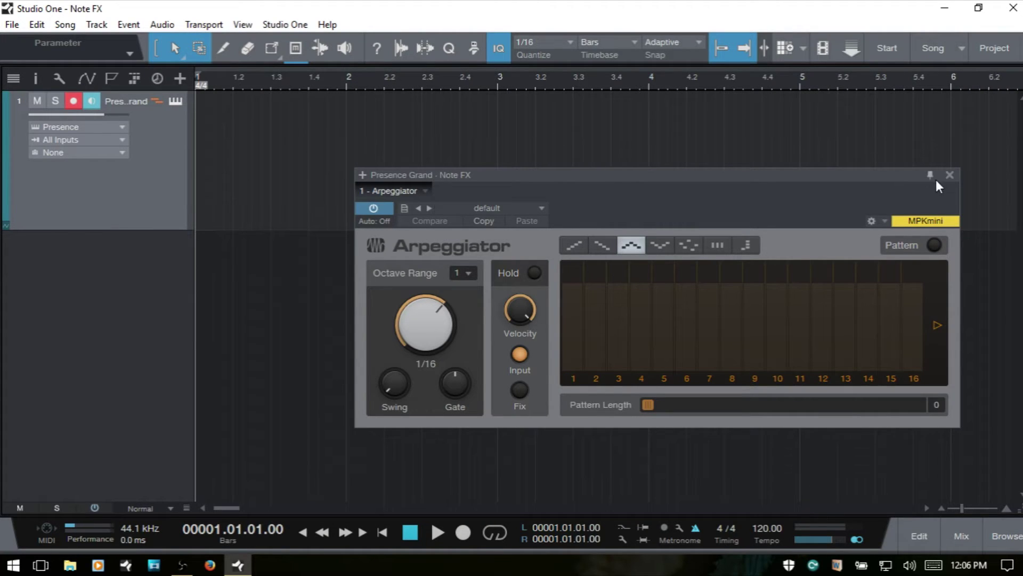
Reopen the Arpeggiator editor from the Inspector, move it lower left, and open the Presence XT instrument window.
click(950, 175)
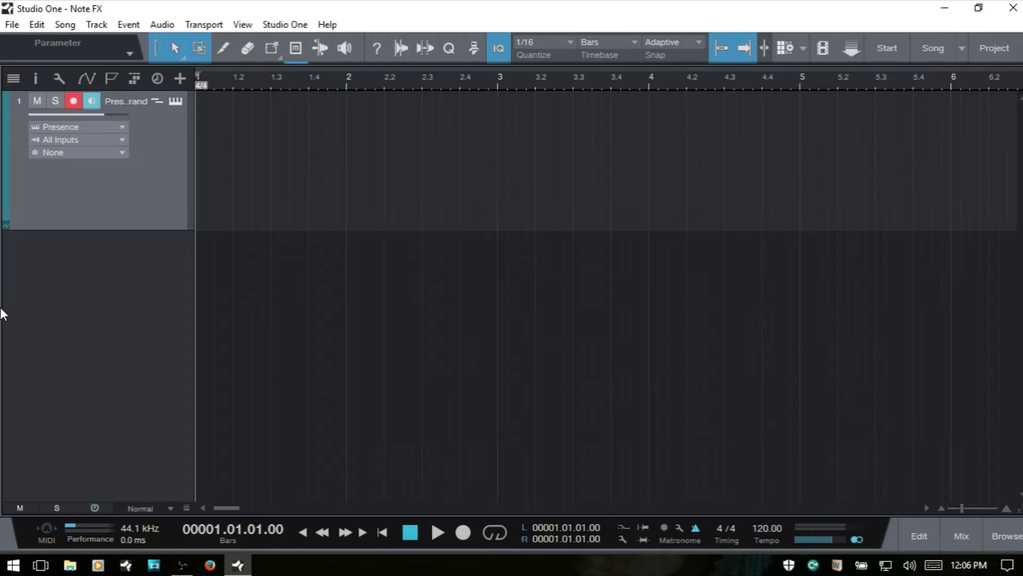
click(157, 101)
click(950, 174)
key(F4)
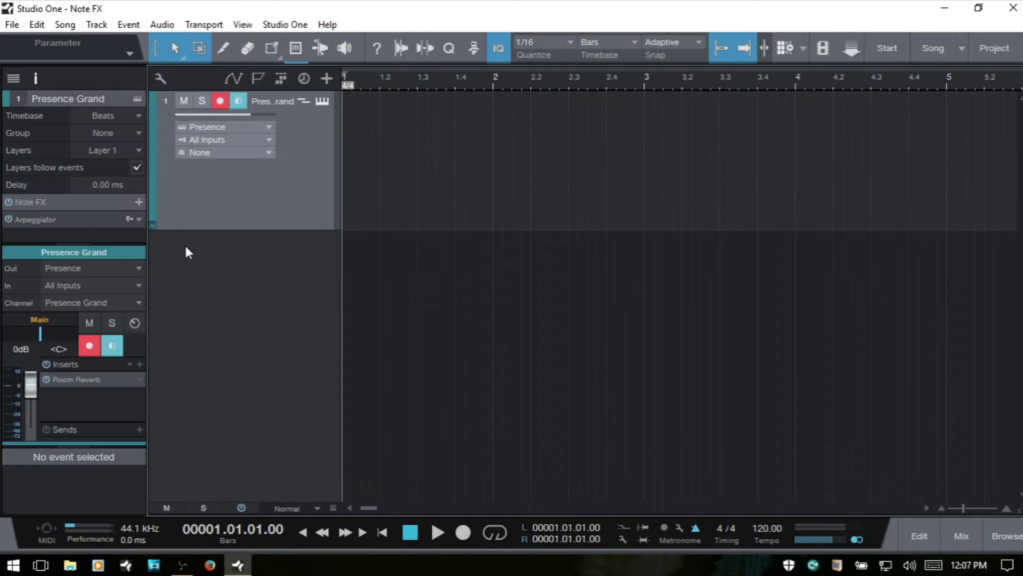
double_click(40, 219)
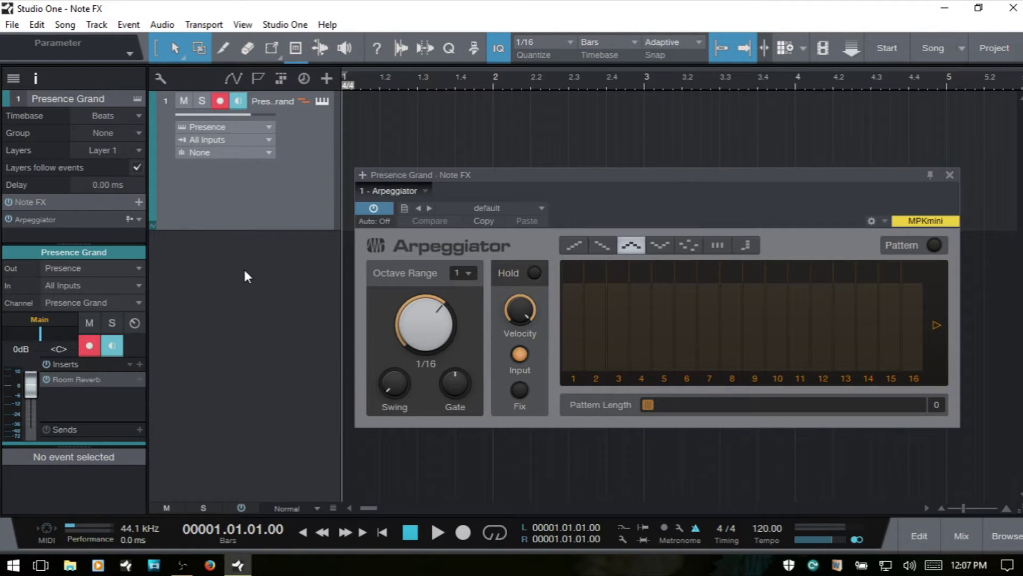
key(F4)
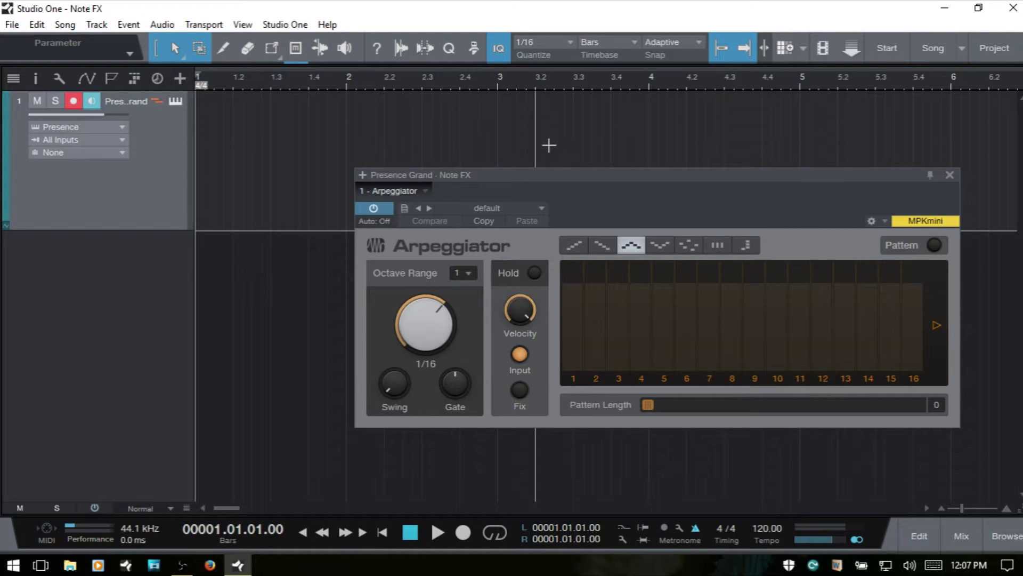
drag(597, 178, 251, 211)
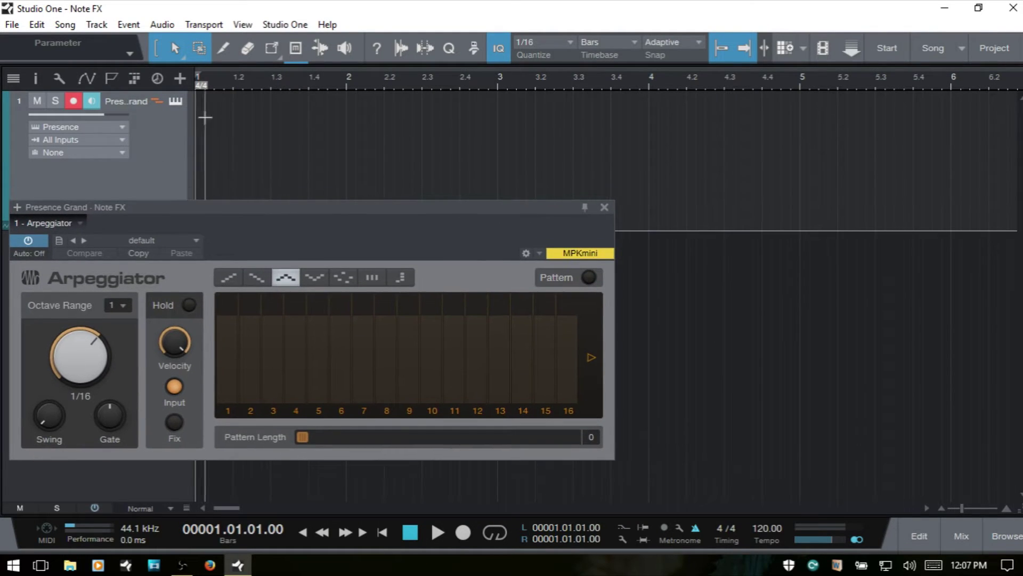
click(176, 101)
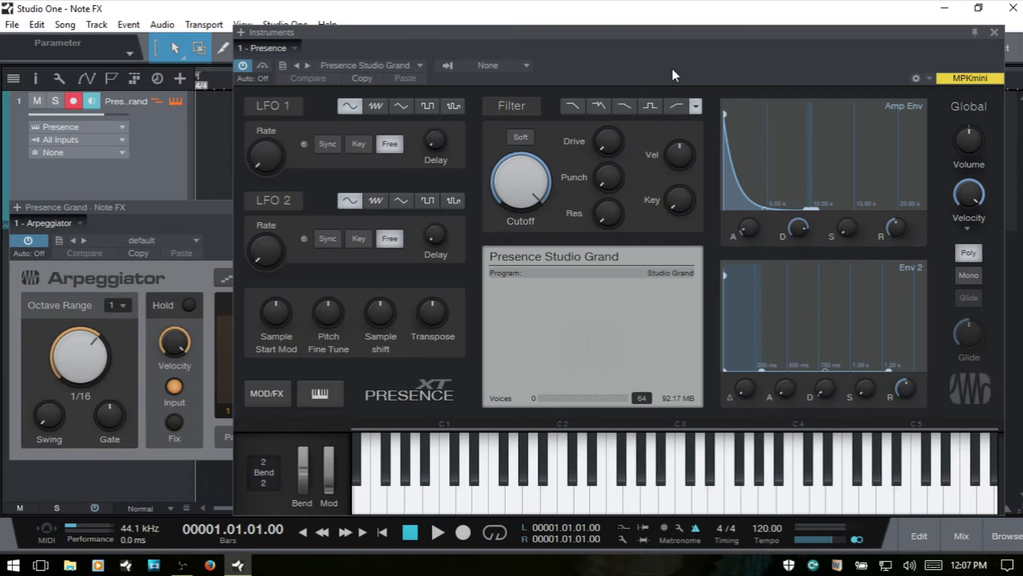
Move the Arpeggiator editor up-right over Presence XT and play several keyboard notes, ending on B2.
click(177, 197)
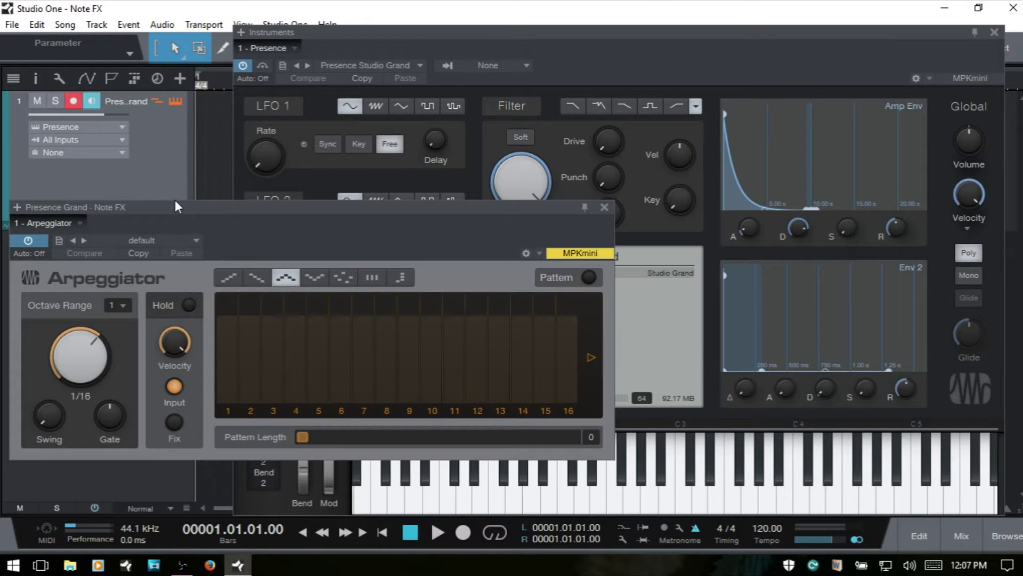
drag(195, 204, 618, 171)
click(615, 496)
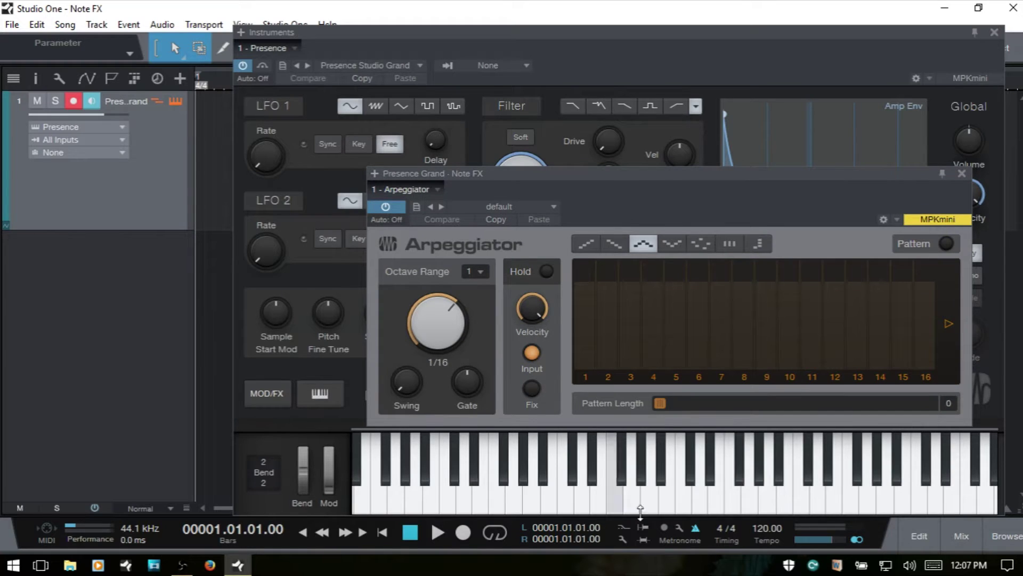
click(752, 493)
click(650, 490)
click(582, 487)
click(653, 489)
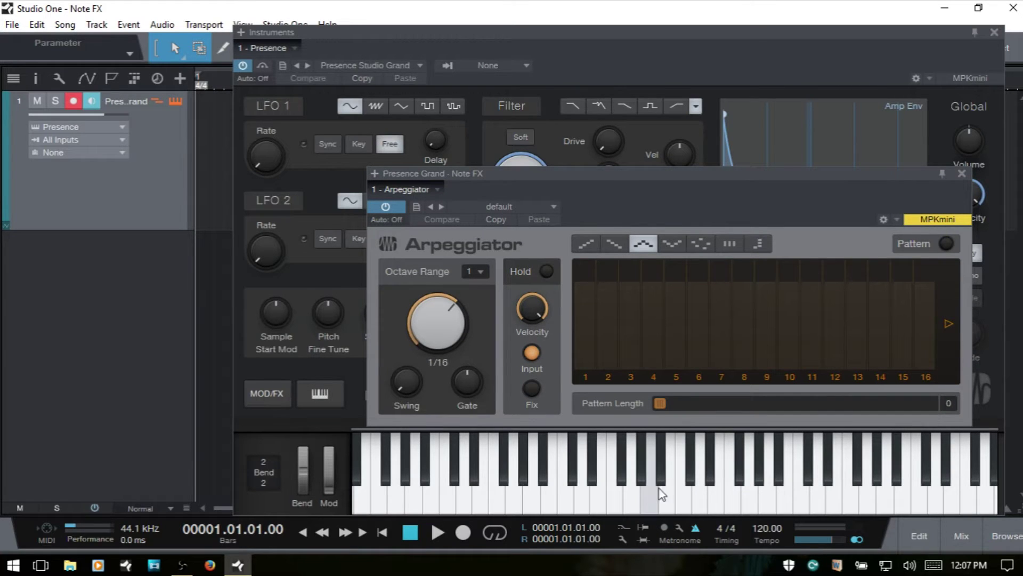
click(669, 488)
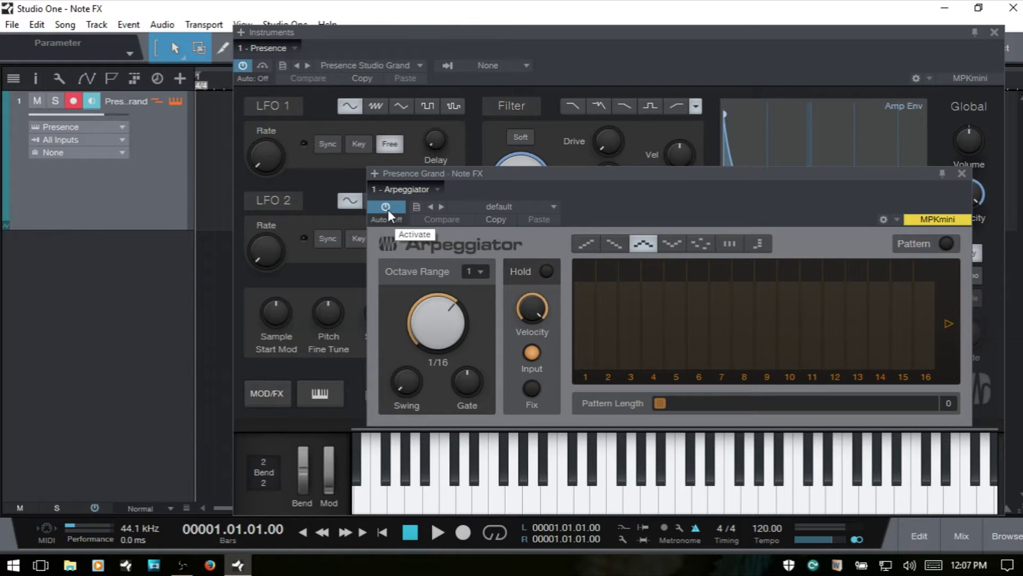
click(417, 206)
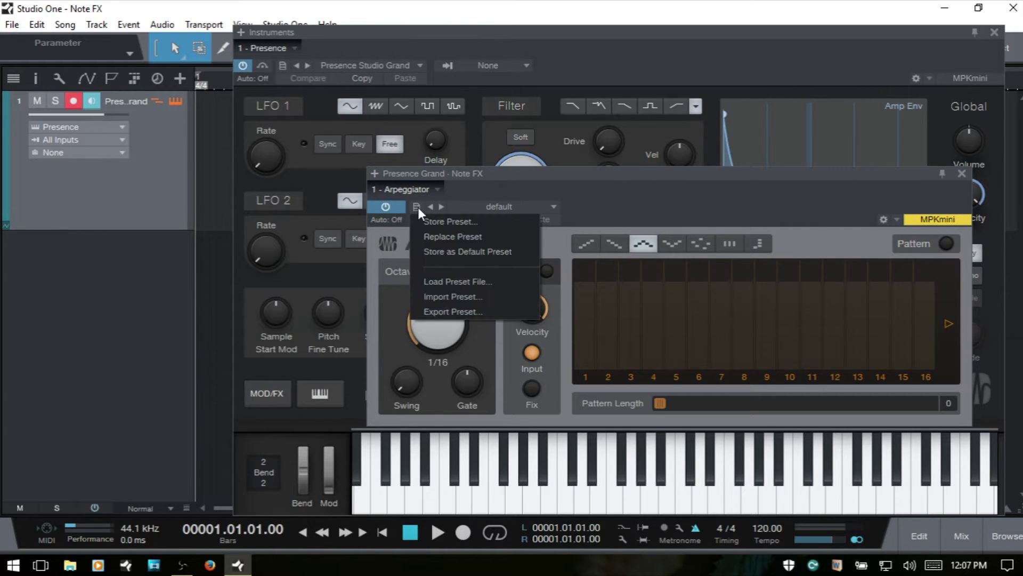
click(418, 207)
click(520, 206)
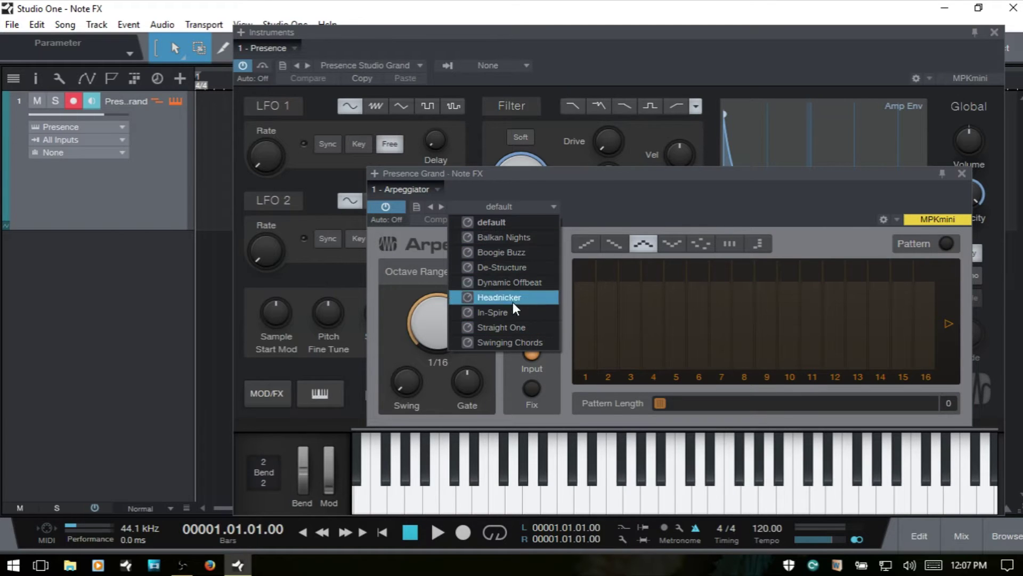
click(375, 250)
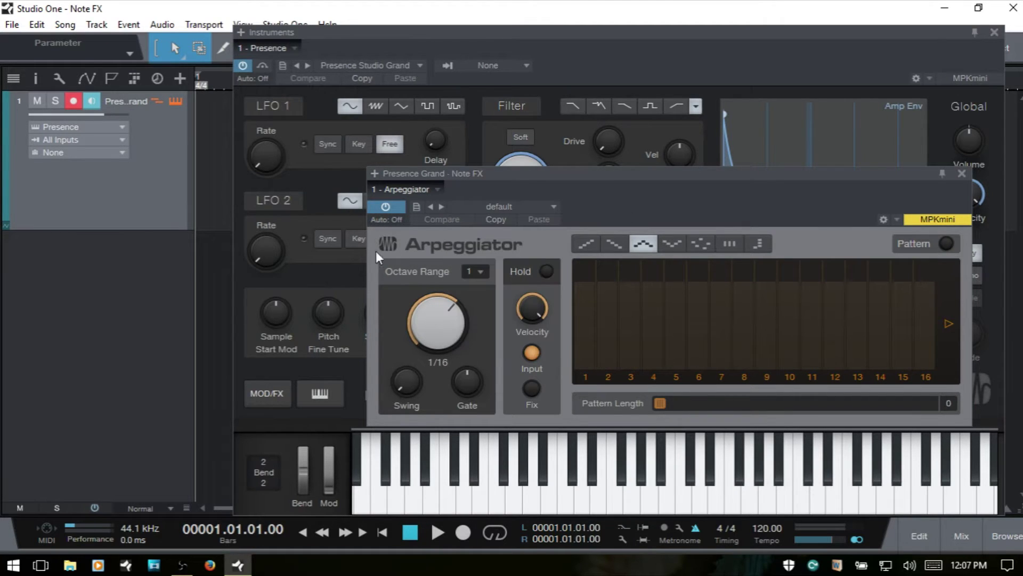
click(383, 221)
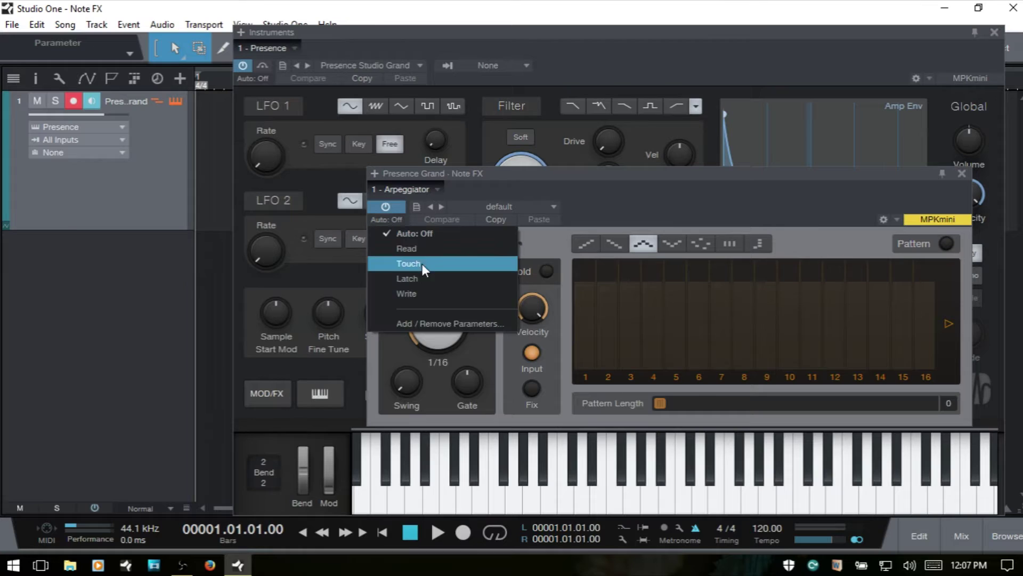
click(686, 189)
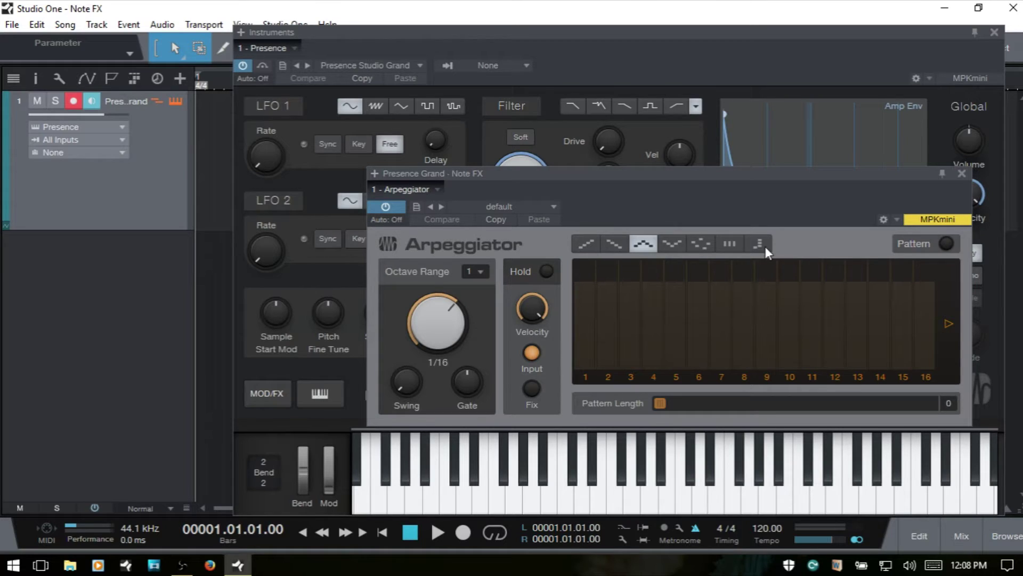
Set the play mode to Up, then power the Arpeggiator off and back on.
click(586, 244)
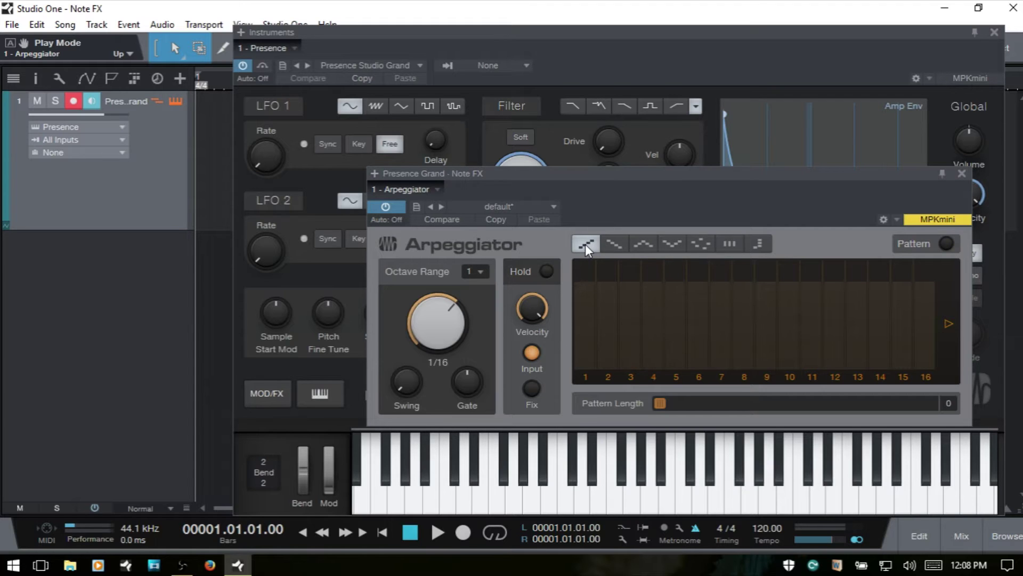
click(384, 207)
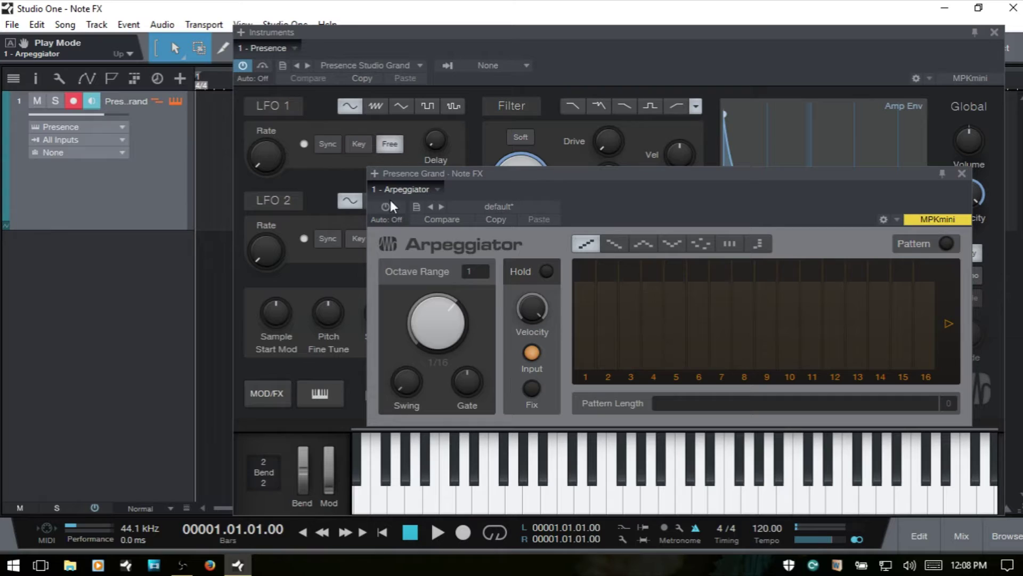
click(386, 206)
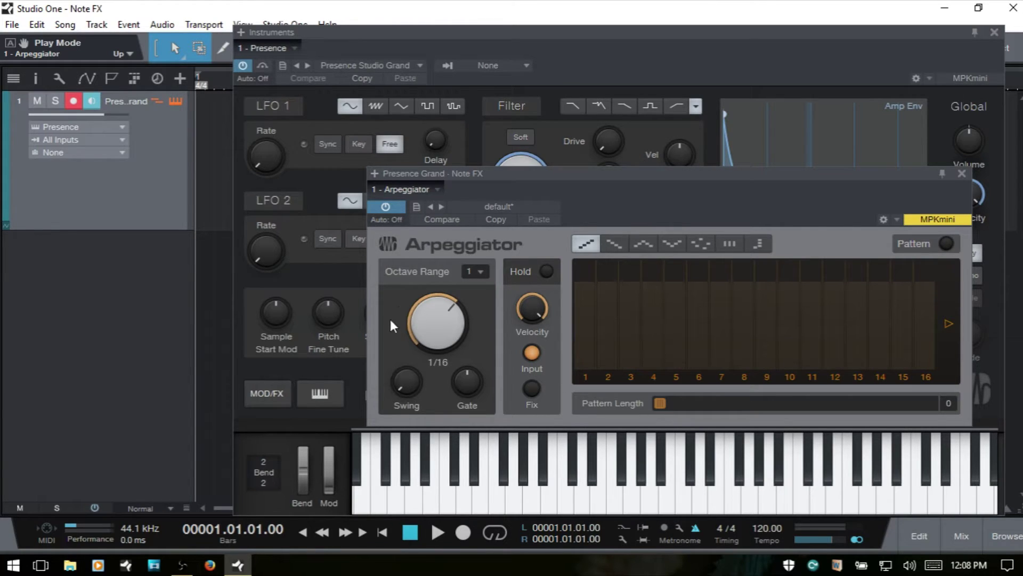
Scroll the Arpeggiator's Rate knob so it reads 1/8.
scroll(440, 317, down, 4)
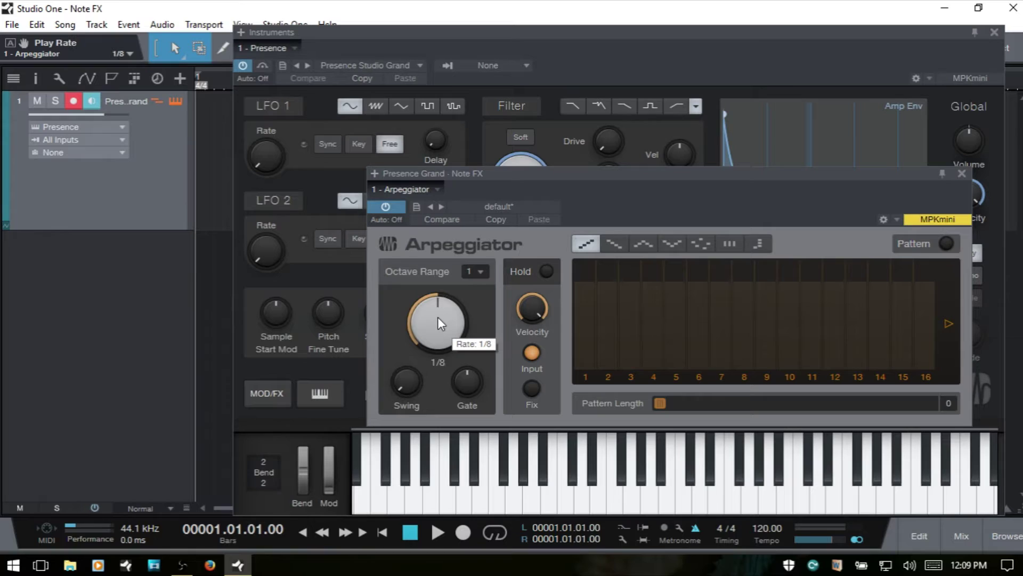
scroll(437, 317, up, 1)
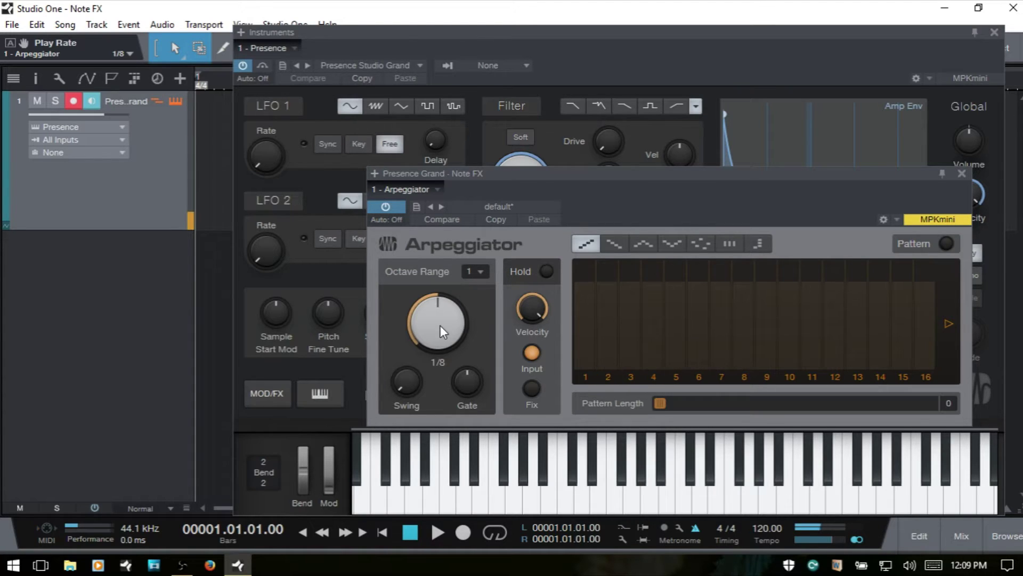
Audition the Down and Up/Down play modes, settling on Down/Up.
click(615, 244)
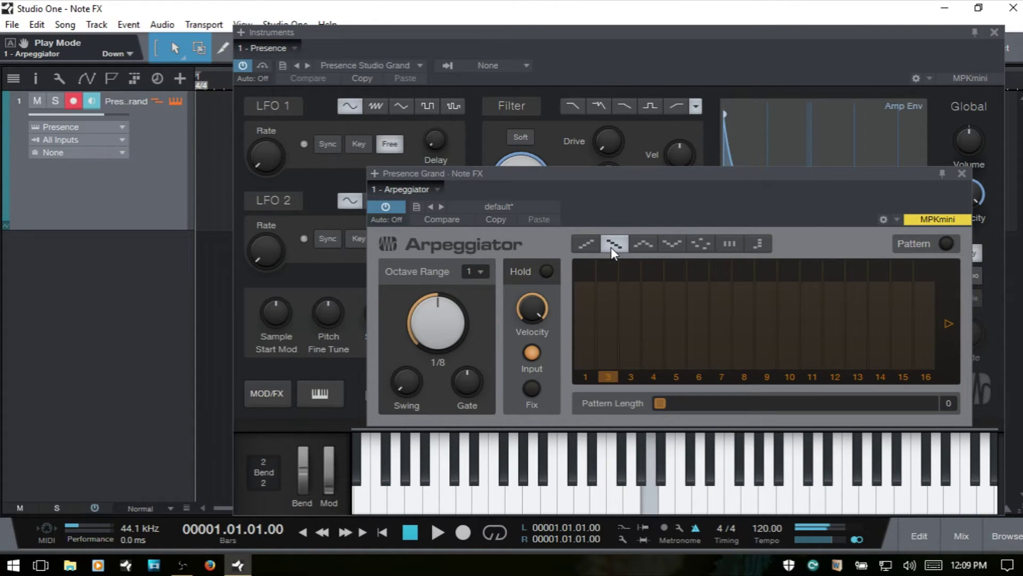
click(644, 239)
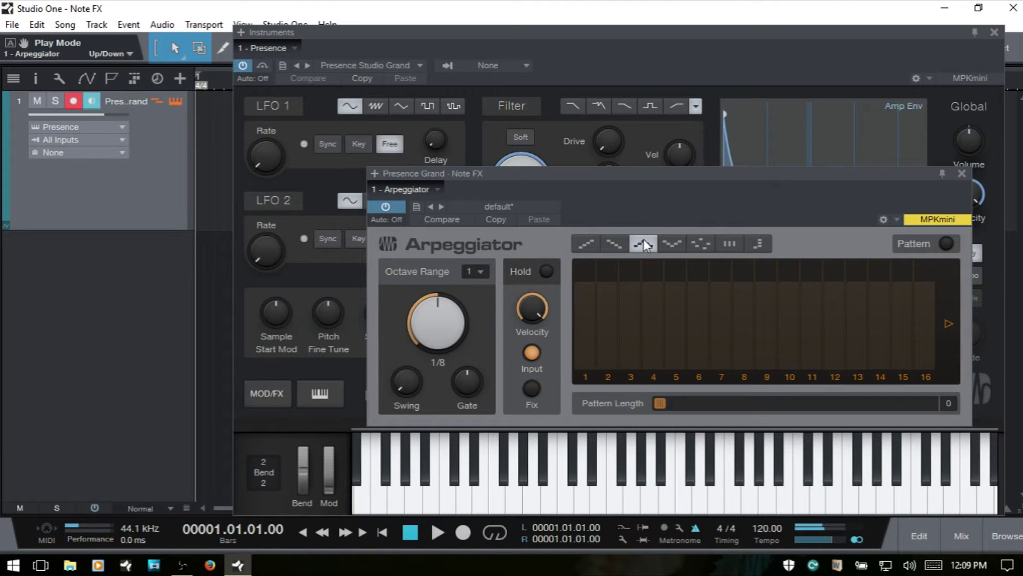
click(670, 245)
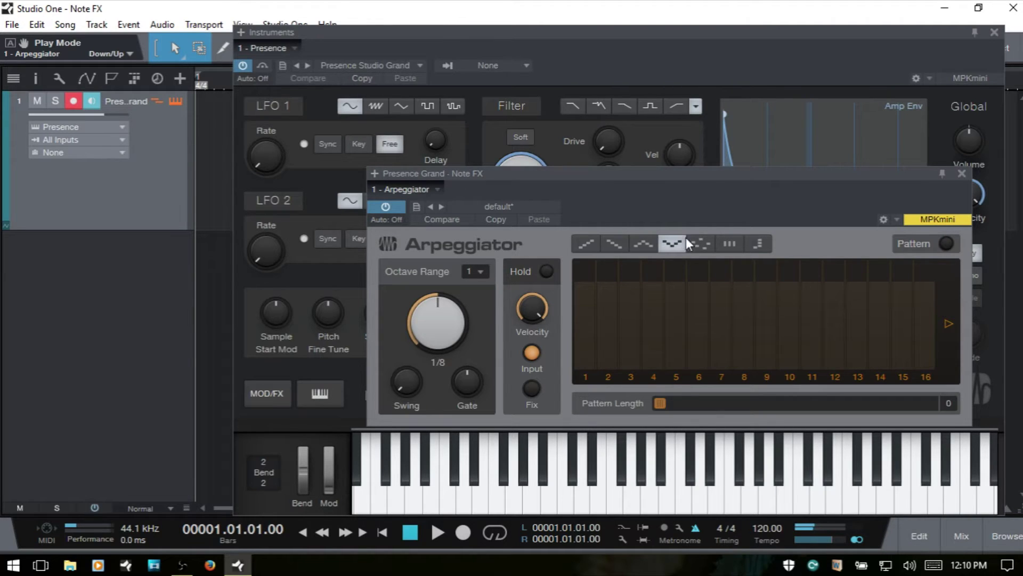
Try the Random play mode, then choose As Played.
click(701, 250)
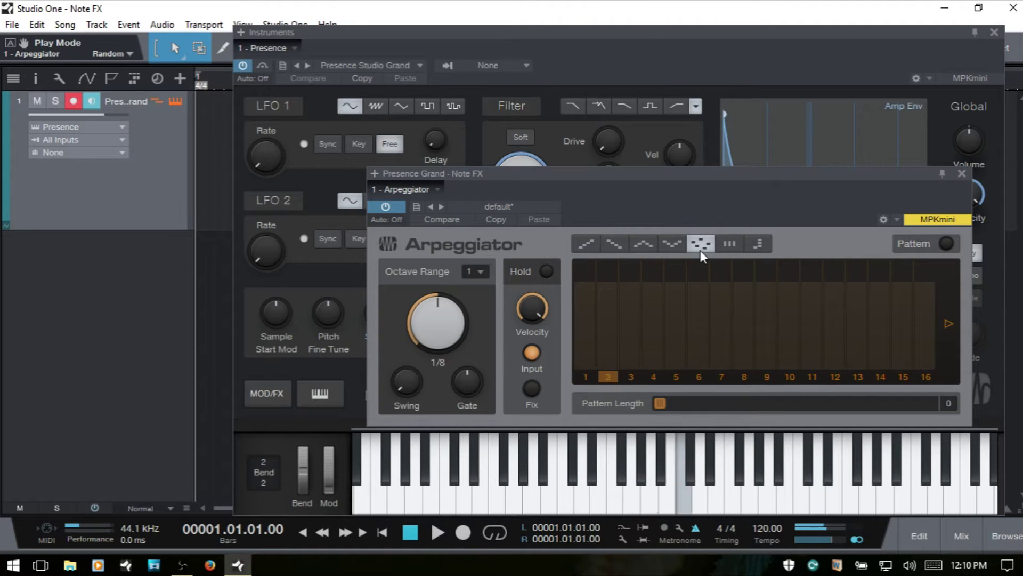
click(730, 243)
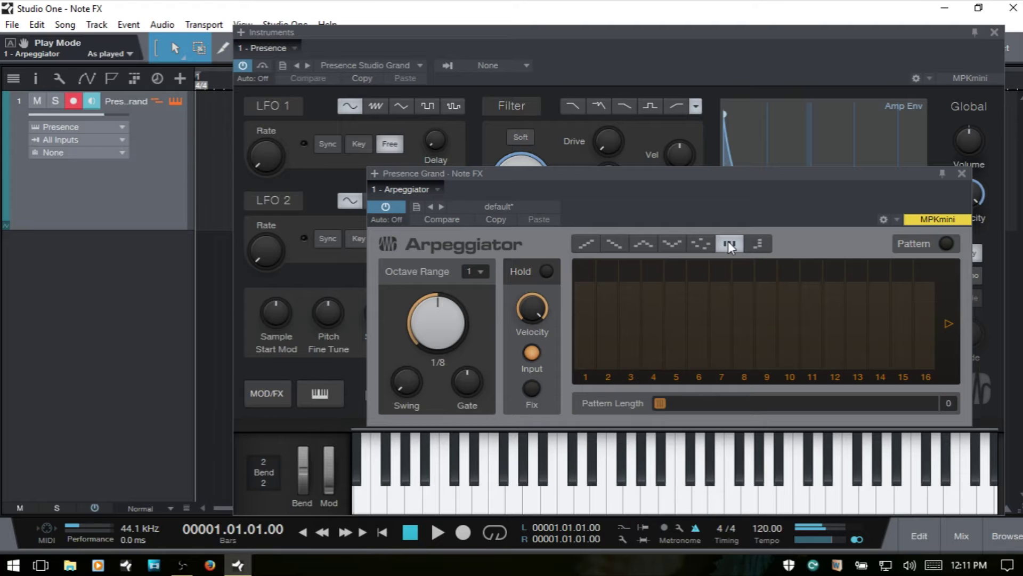
Turn on the Chord Mode button at the end of the Arpeggiator's play mode row.
click(759, 244)
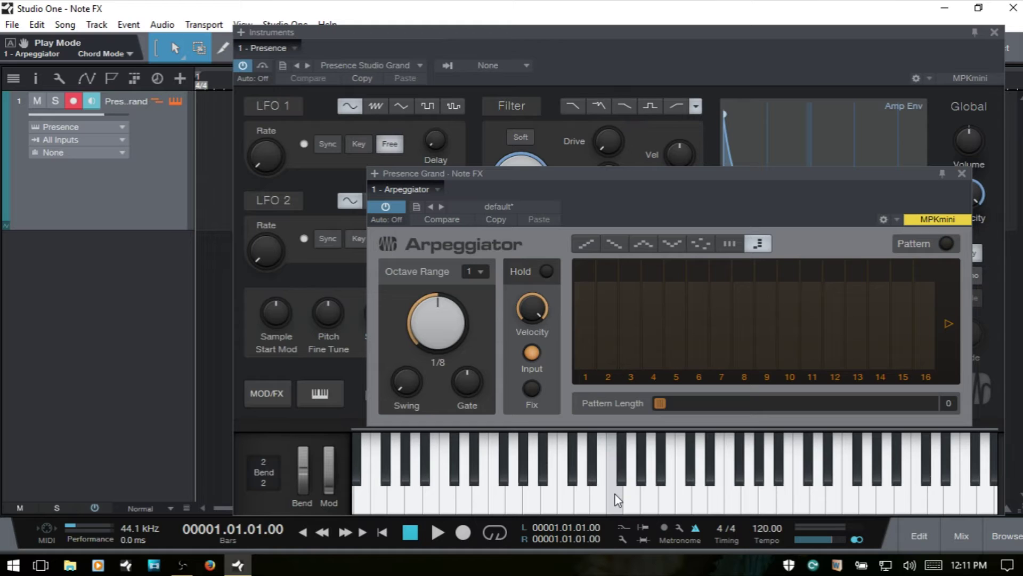
click(481, 271)
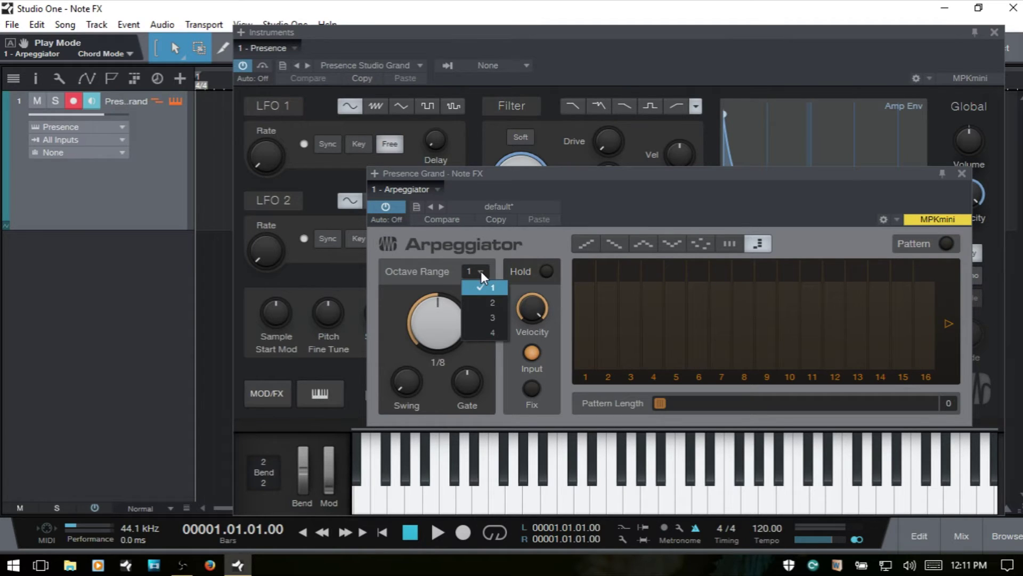
click(494, 303)
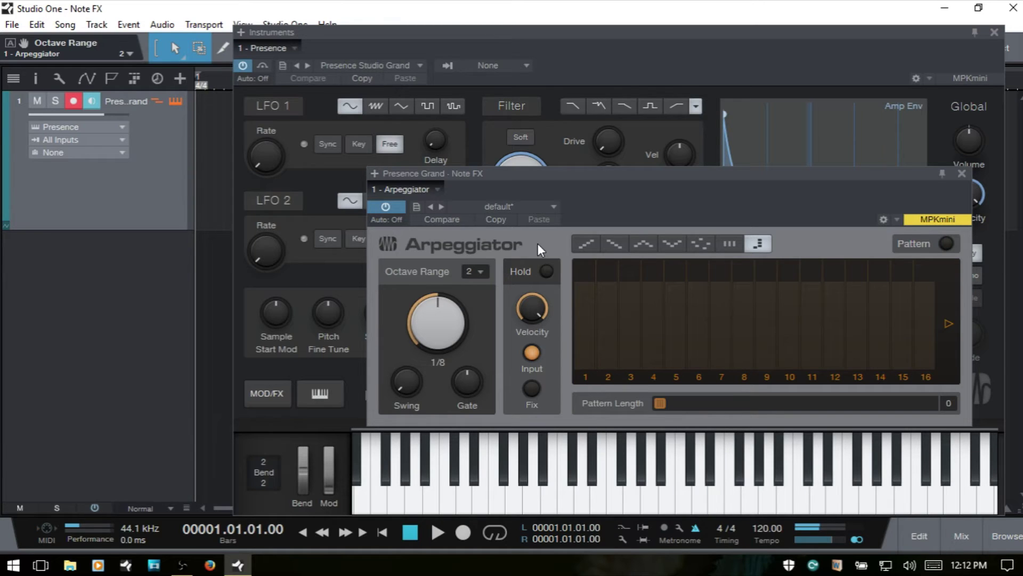
click(473, 267)
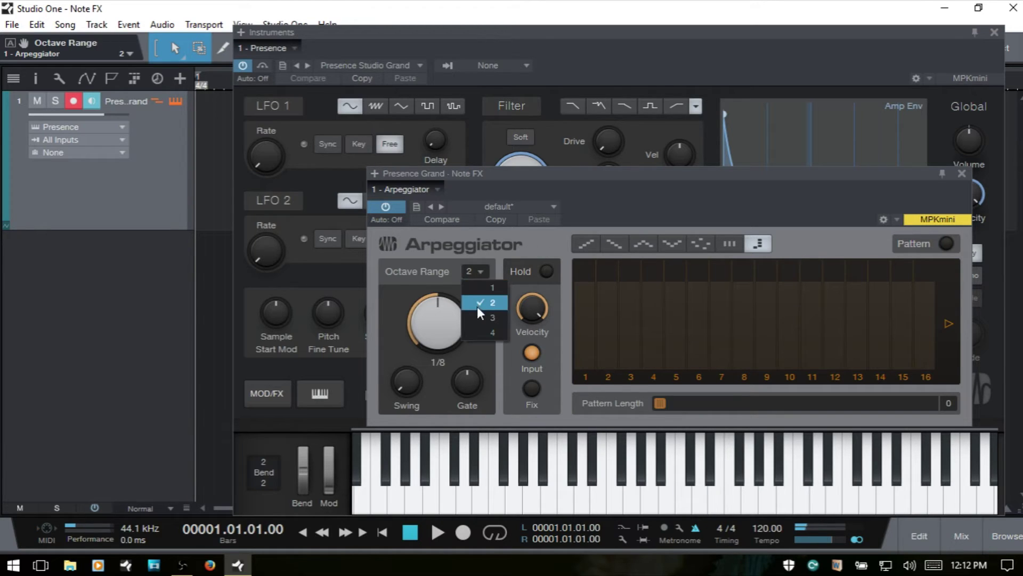
click(482, 313)
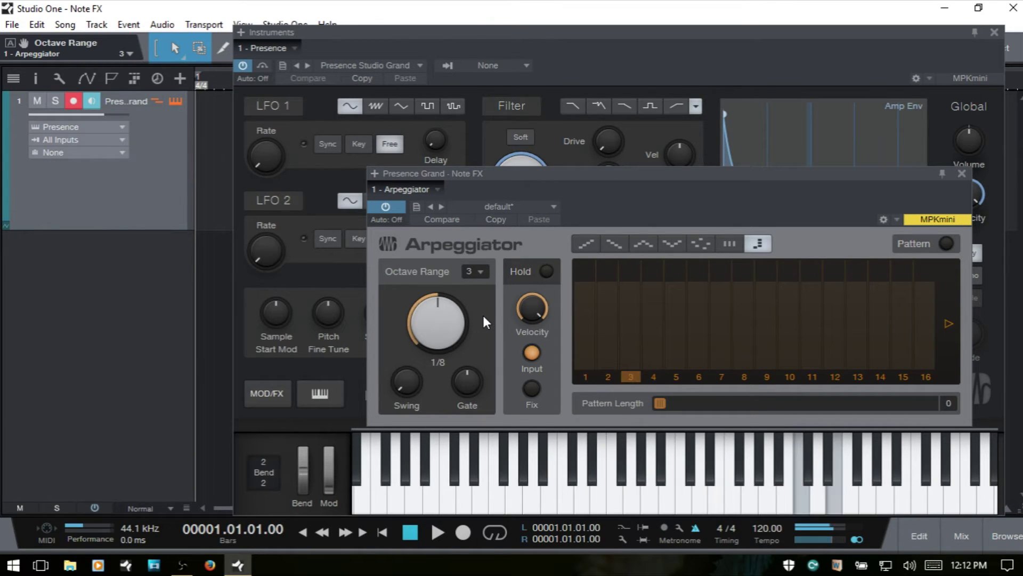
click(477, 271)
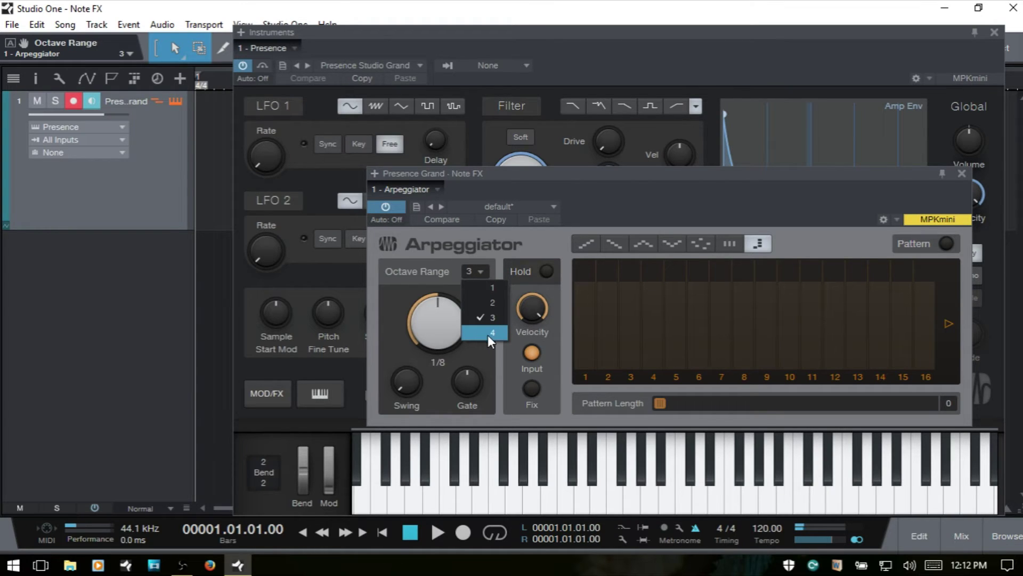
click(484, 288)
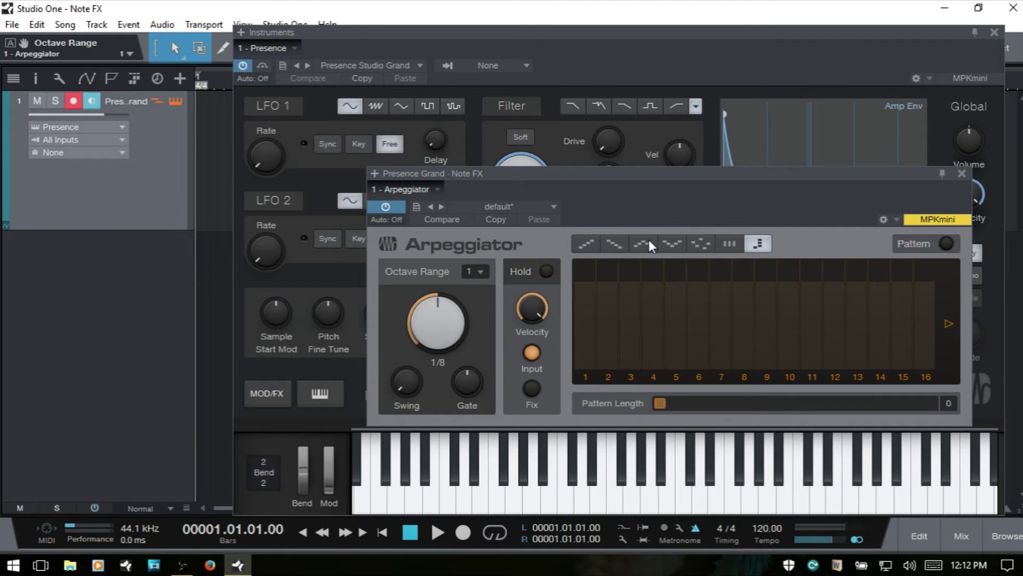
Set the play mode to Up, test Swing around 70%, then return Swing to 0%.
click(618, 244)
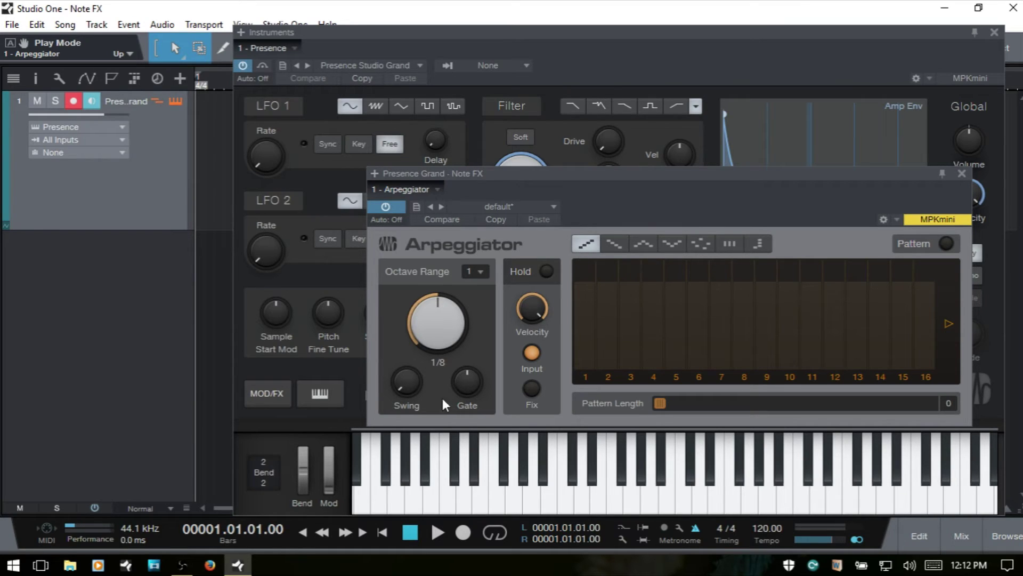
mouse_move(405, 388)
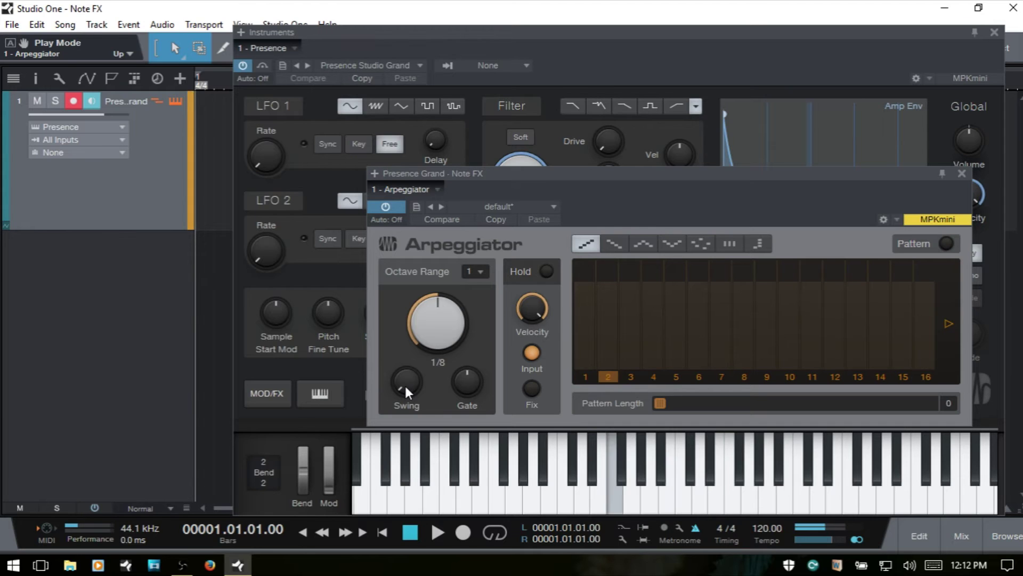
drag(405, 389, 408, 289)
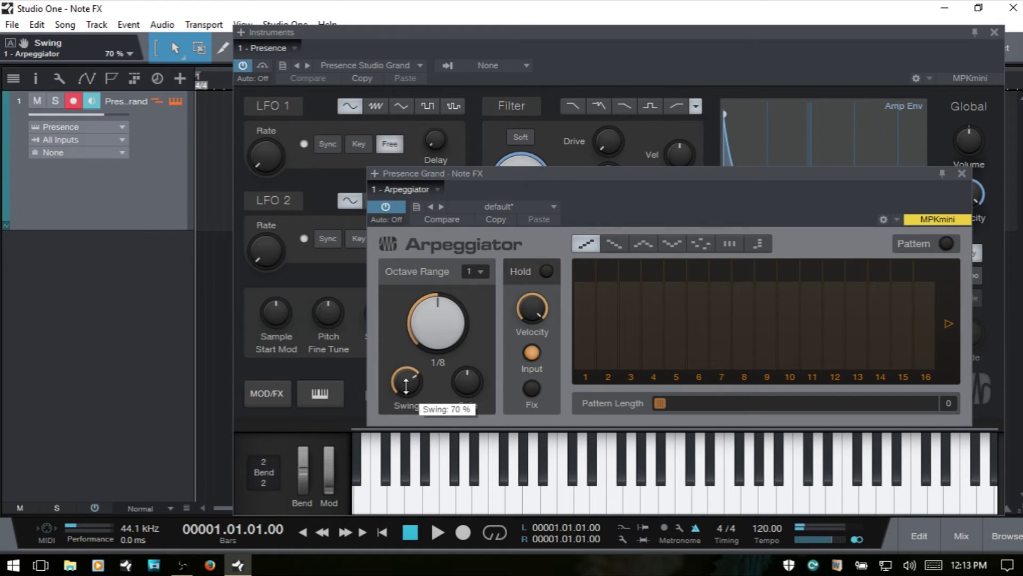
drag(407, 383, 426, 503)
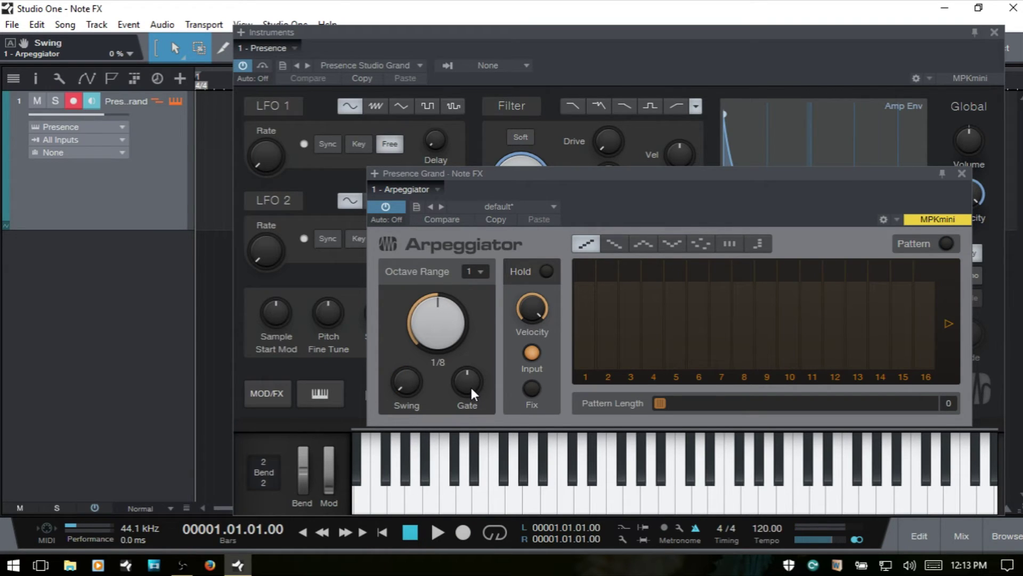
mouse_move(470, 385)
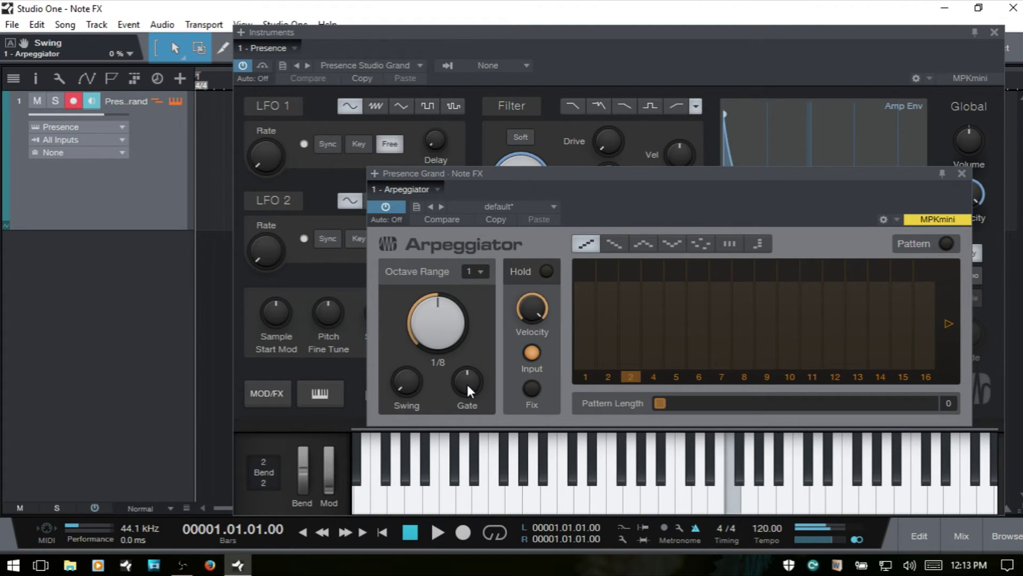
drag(467, 387, 476, 327)
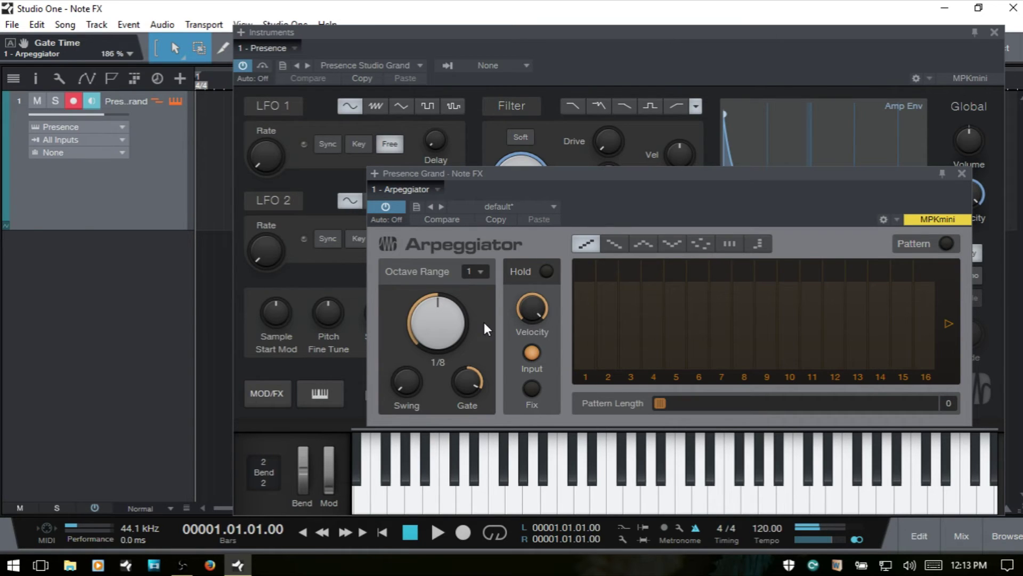
drag(465, 376, 480, 510)
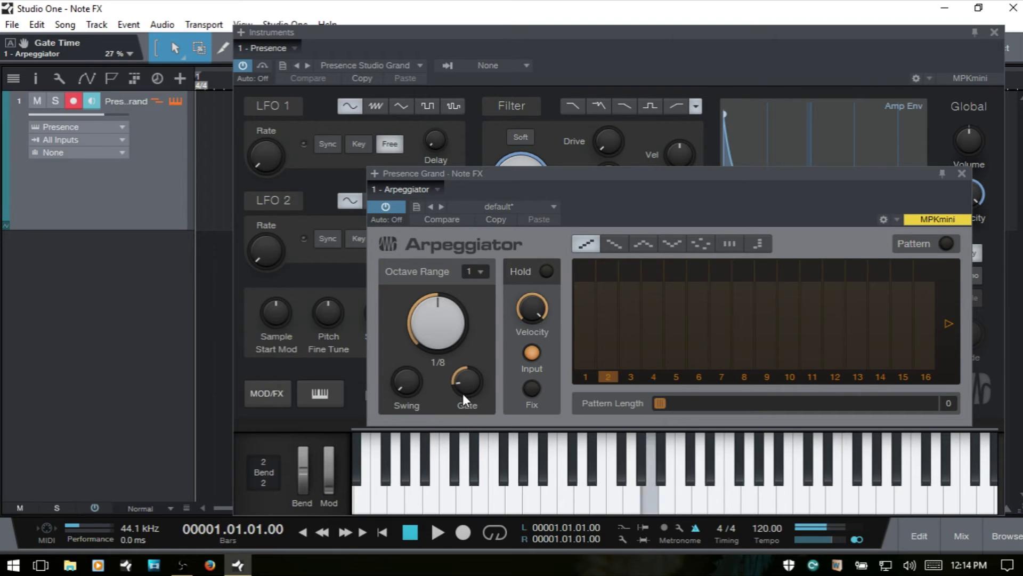
drag(467, 382, 465, 375)
drag(465, 376, 471, 351)
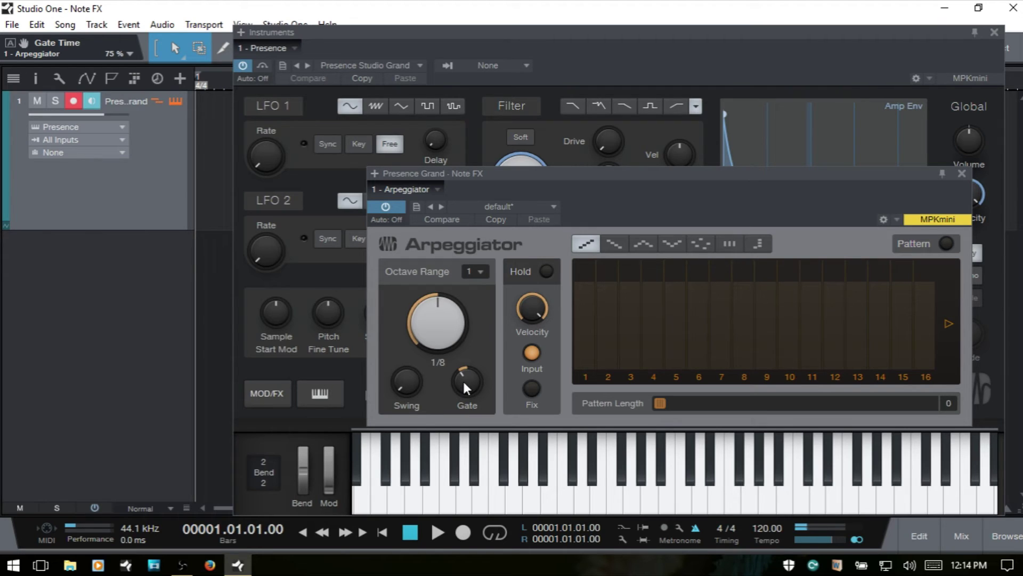
Turn the arpeggiator's Hold off and lower its Velocity to about 89%.
click(545, 271)
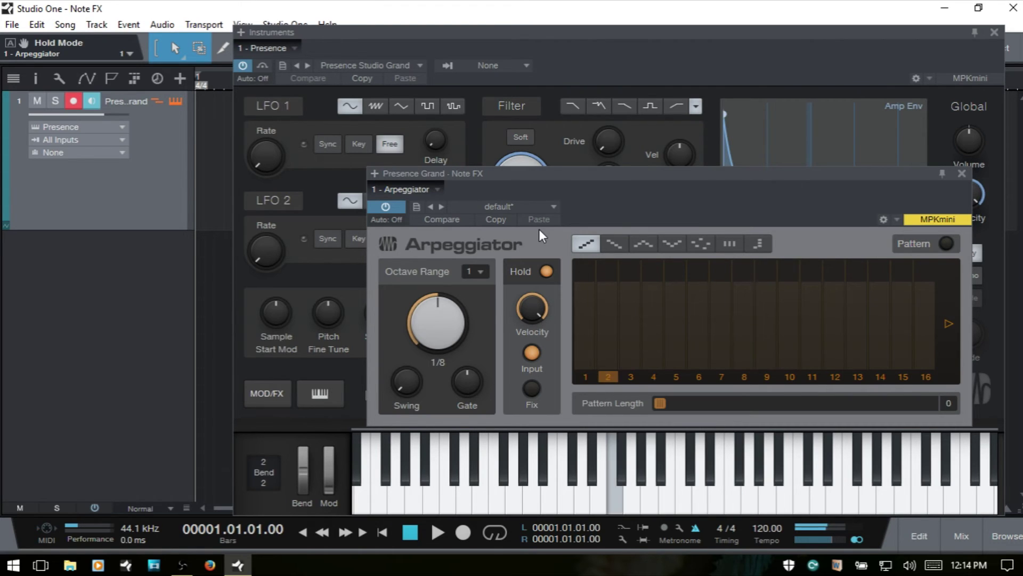
click(546, 272)
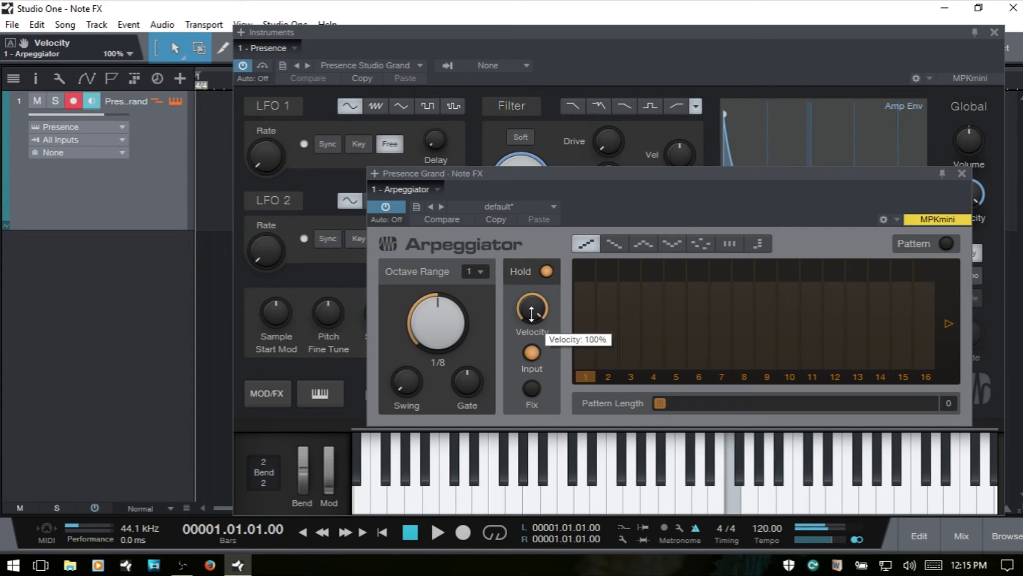
drag(531, 311, 536, 290)
click(545, 270)
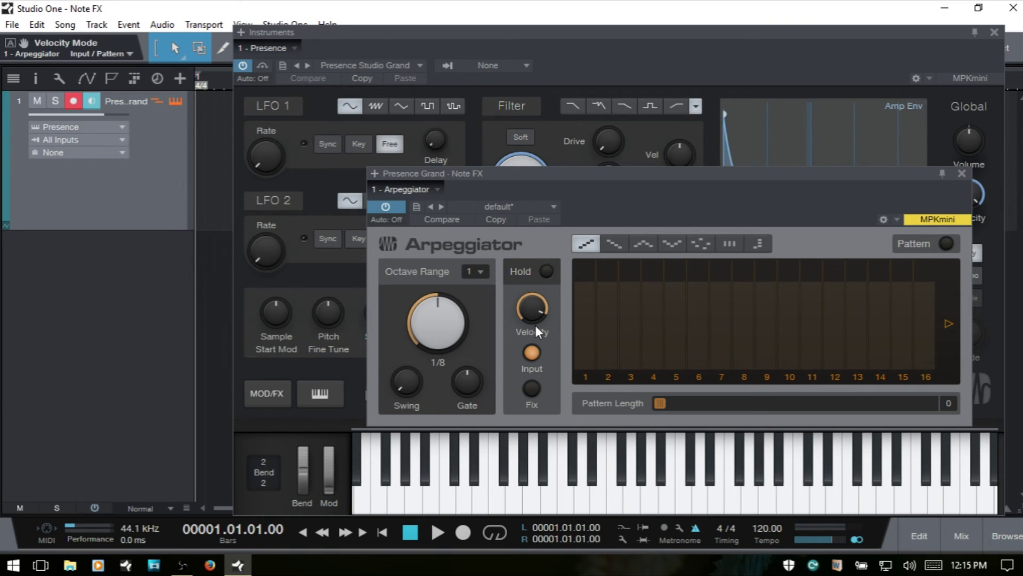
Enable Pattern mode, then lower step 1's level and shorten its note length.
click(945, 243)
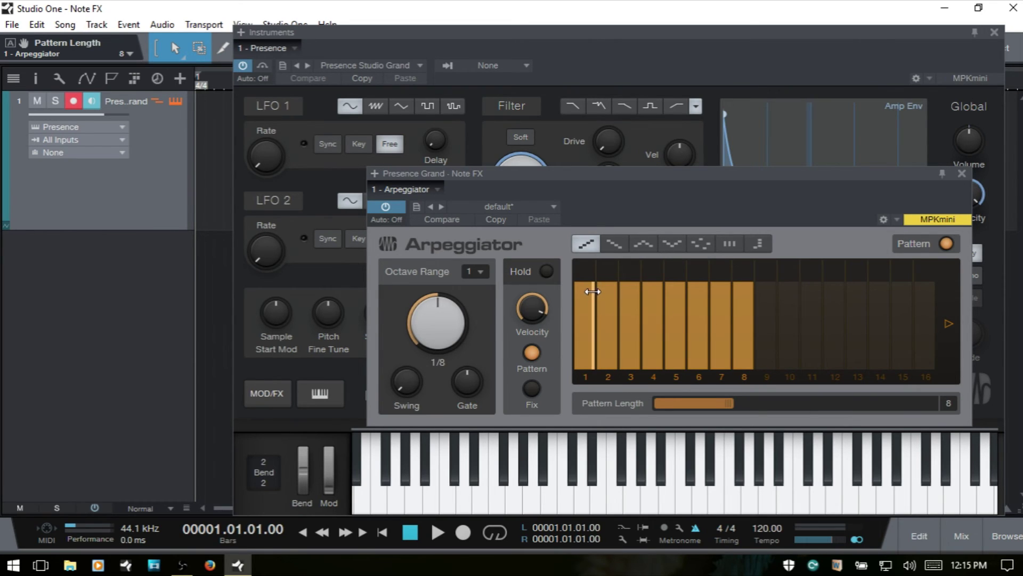
mouse_move(586, 284)
mouse_down()
mouse_move(584, 348)
mouse_move(587, 292)
mouse_up()
mouse_move(594, 330)
mouse_down()
mouse_move(623, 331)
mouse_move(586, 332)
mouse_move(606, 328)
mouse_up()
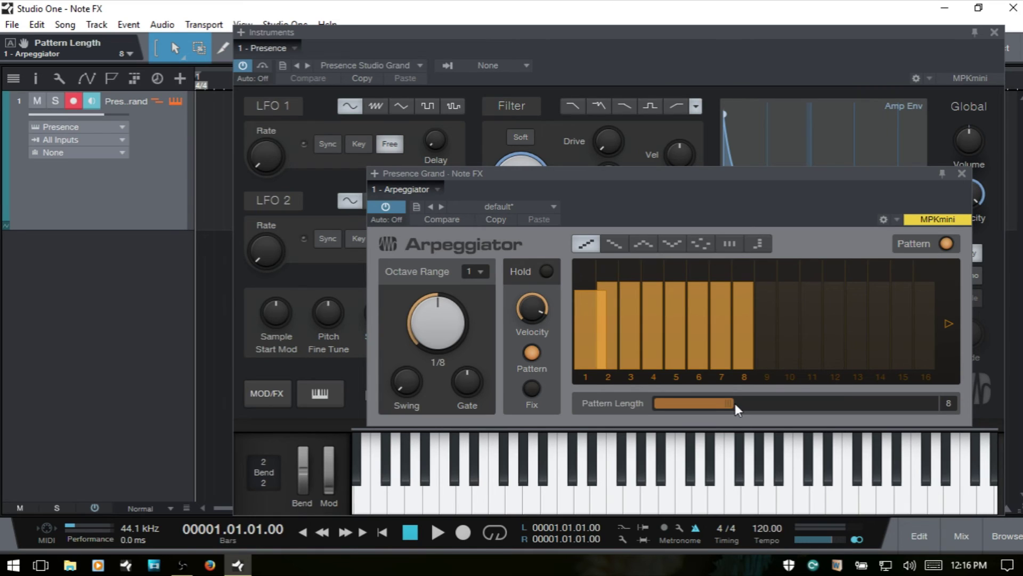
Try a longer Pattern Length, page through steps 17-32, then return to 8 steps.
drag(727, 402, 797, 402)
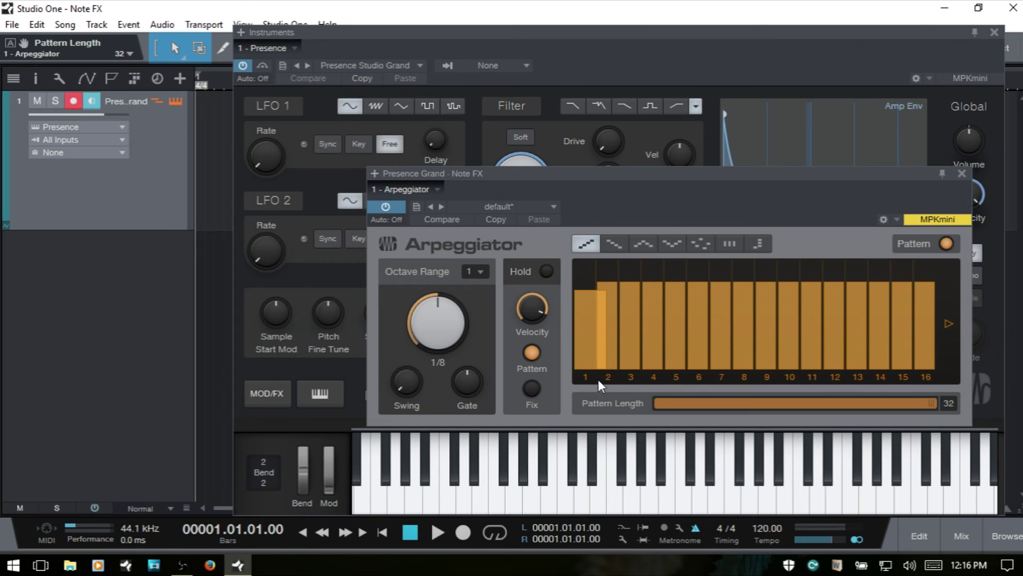
click(948, 322)
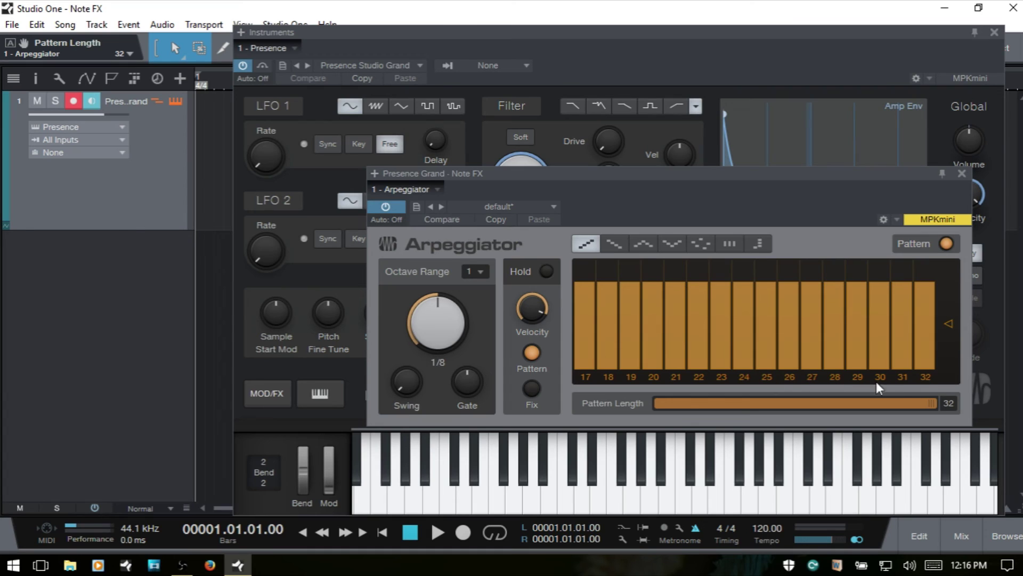
click(951, 321)
drag(932, 405, 733, 404)
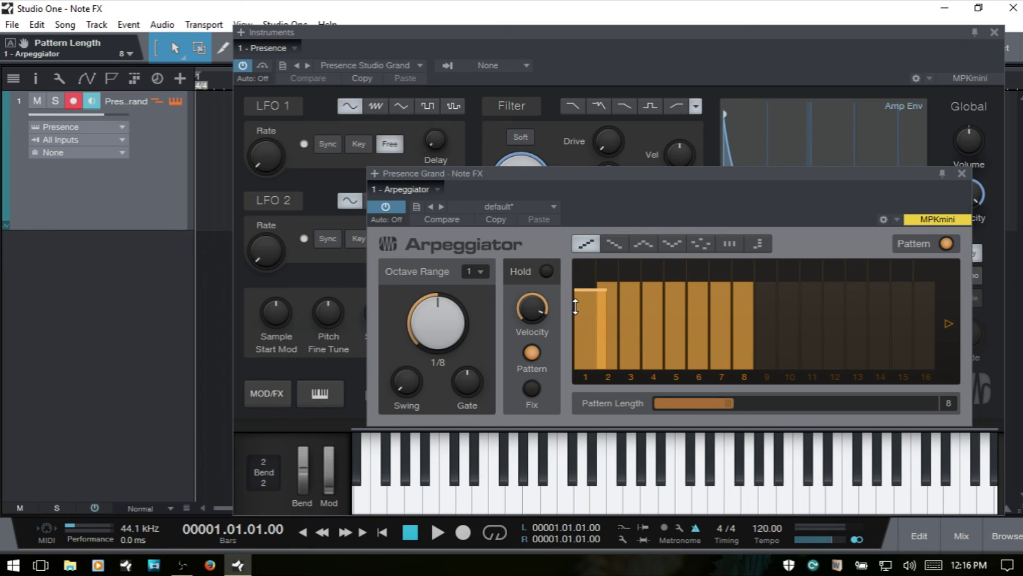
Lower the levels of steps 1, 3 (to 38%), 5, 4 and 7.
drag(587, 294, 591, 345)
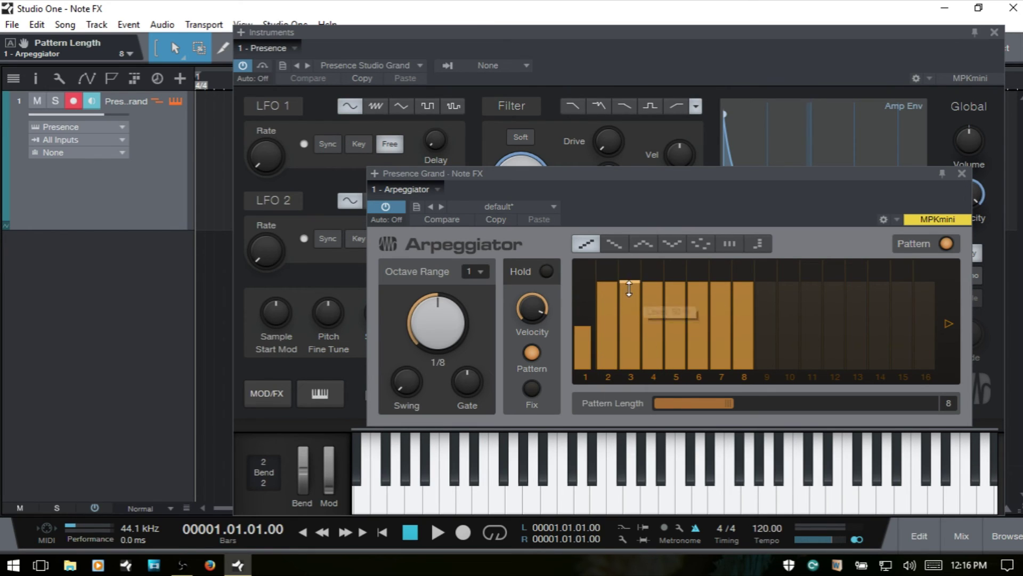
drag(629, 283, 633, 328)
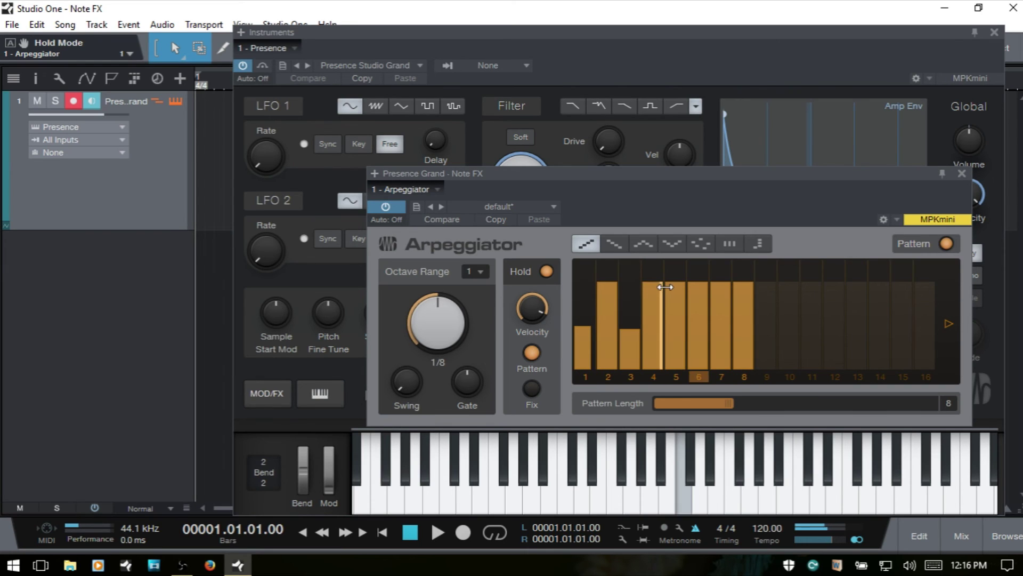
drag(667, 280, 672, 352)
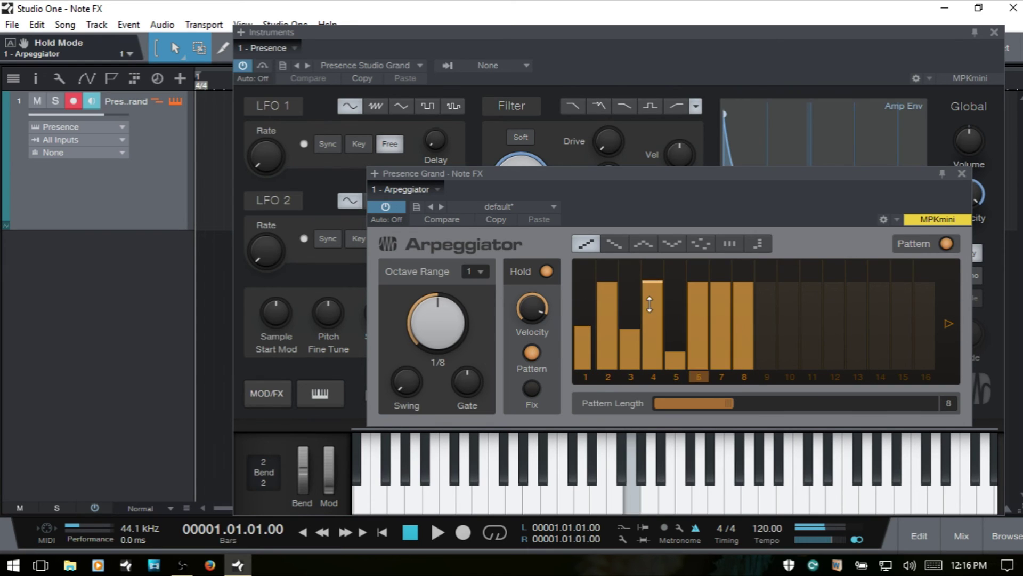
drag(649, 304, 652, 342)
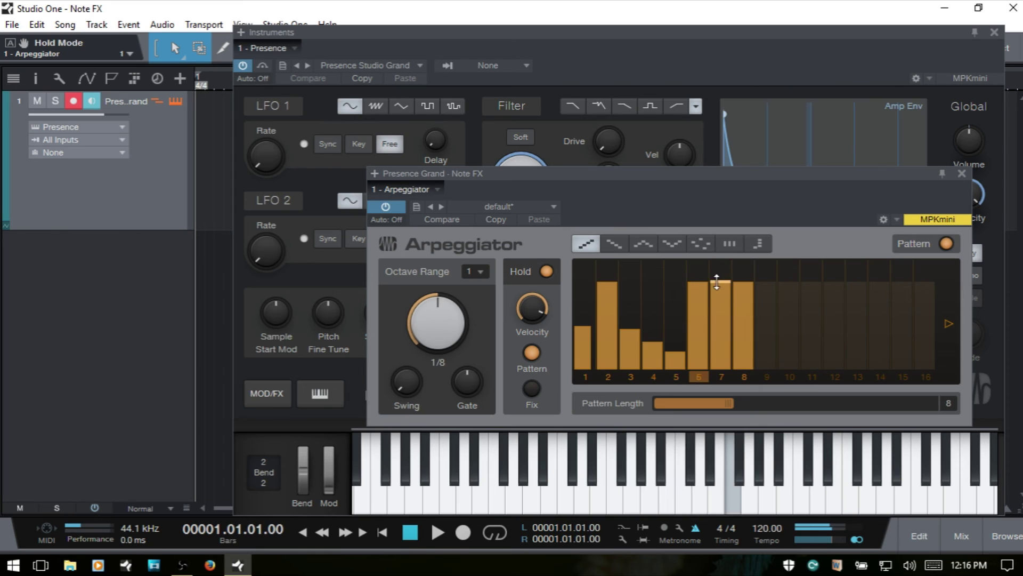
drag(716, 282, 718, 341)
Narrow step 6's gate to 83%, lower steps 2, 8 and 6, and reduce Velocity to 43%.
drag(702, 280, 696, 343)
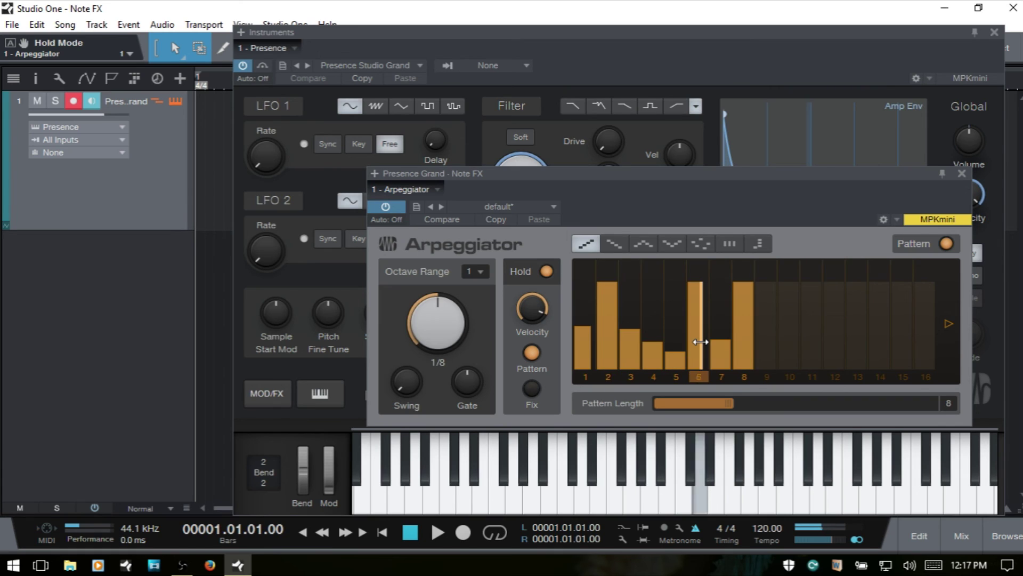
drag(608, 295, 608, 349)
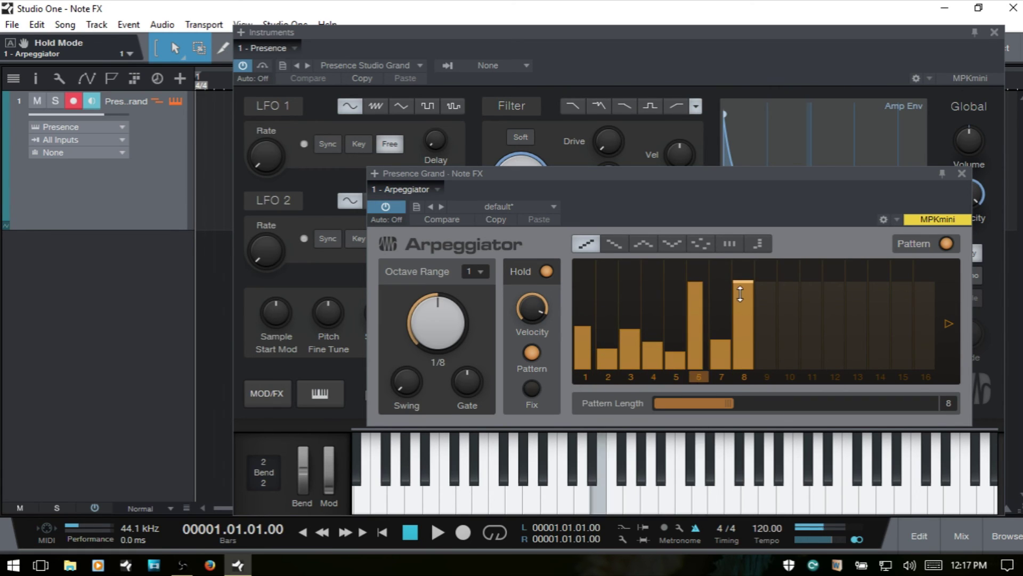
drag(741, 283, 742, 352)
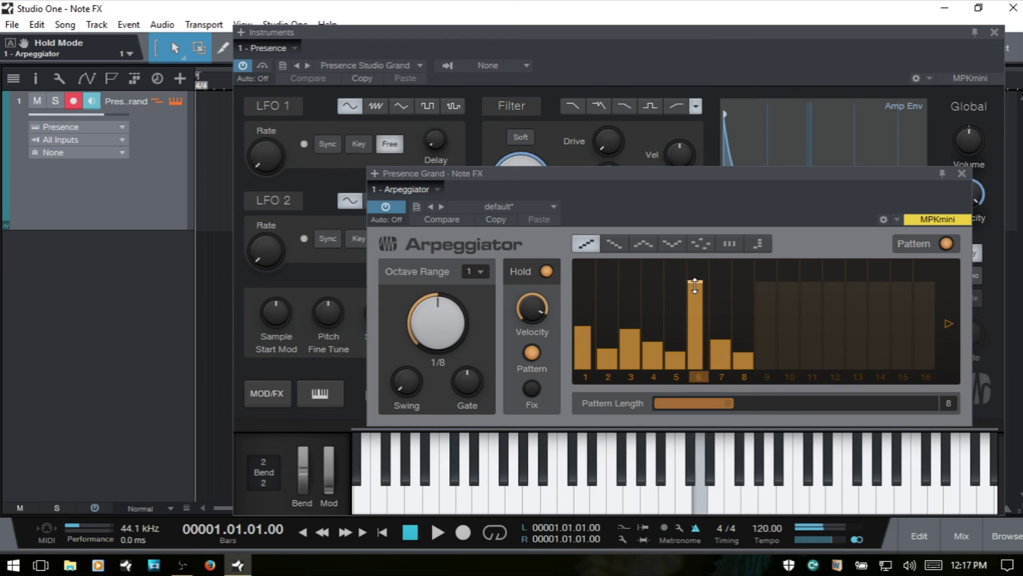
drag(695, 286, 692, 338)
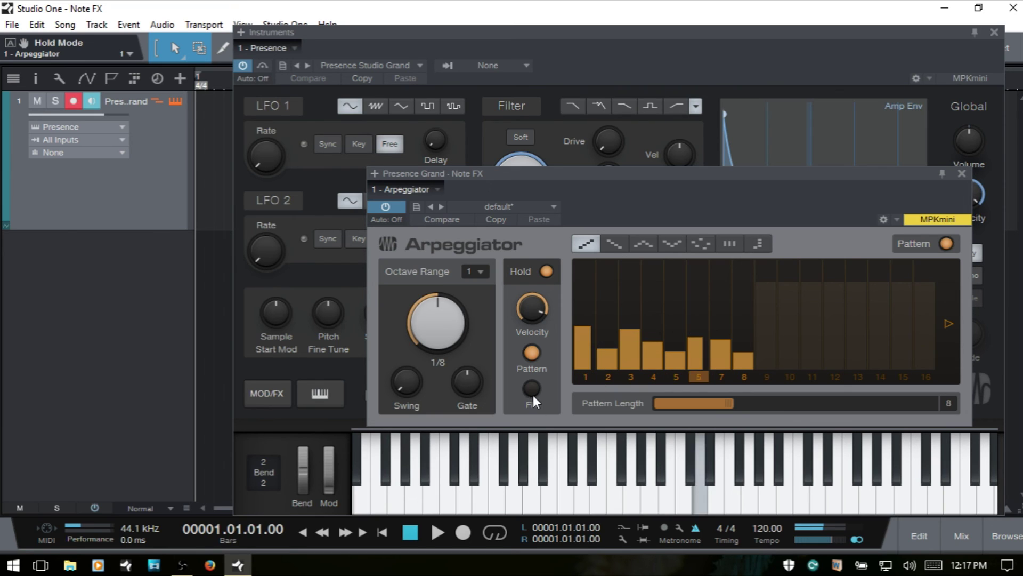
drag(533, 299, 544, 384)
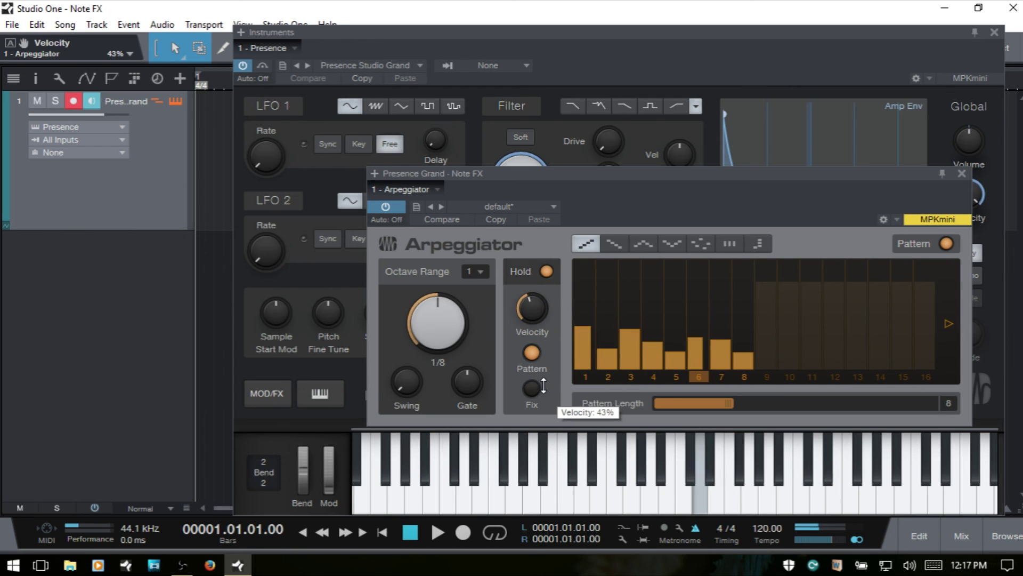
Try Fix velocity, settle the Velocity amount at 67%, then switch back to Pattern velocity.
click(532, 388)
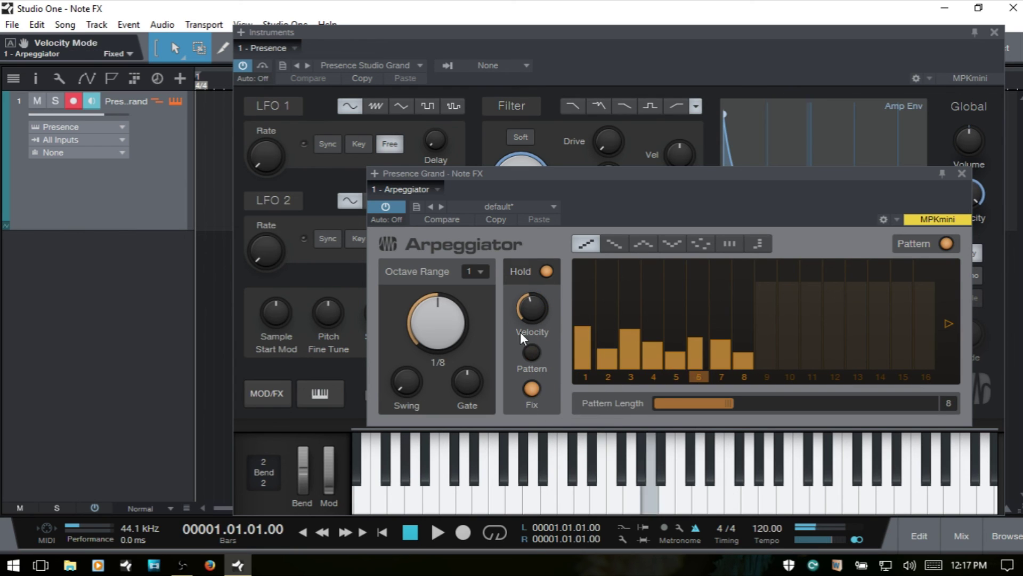
drag(532, 308, 581, 360)
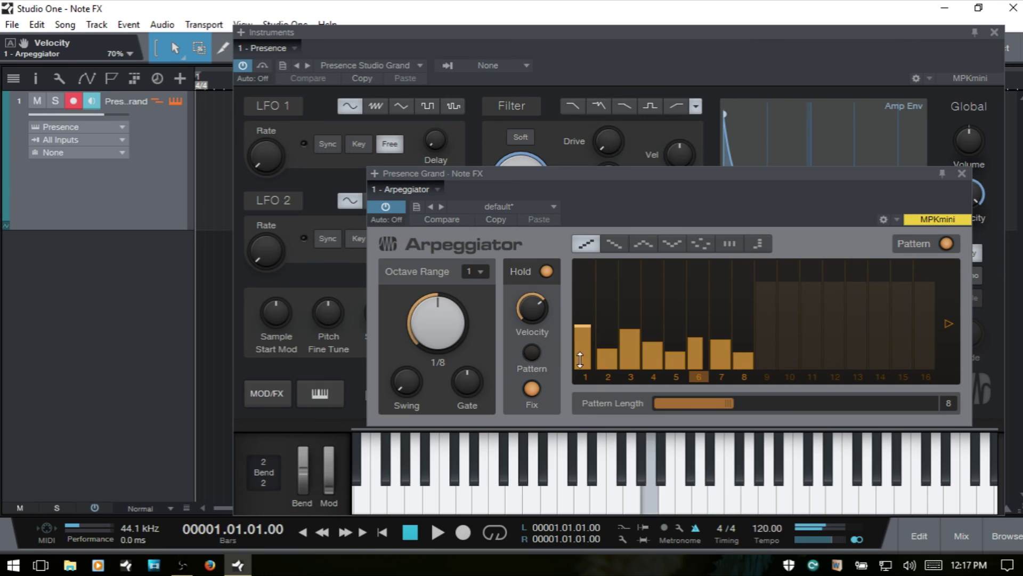
drag(532, 306, 535, 396)
mouse_move(533, 338)
mouse_down()
mouse_move(535, 277)
mouse_move(544, 340)
mouse_up()
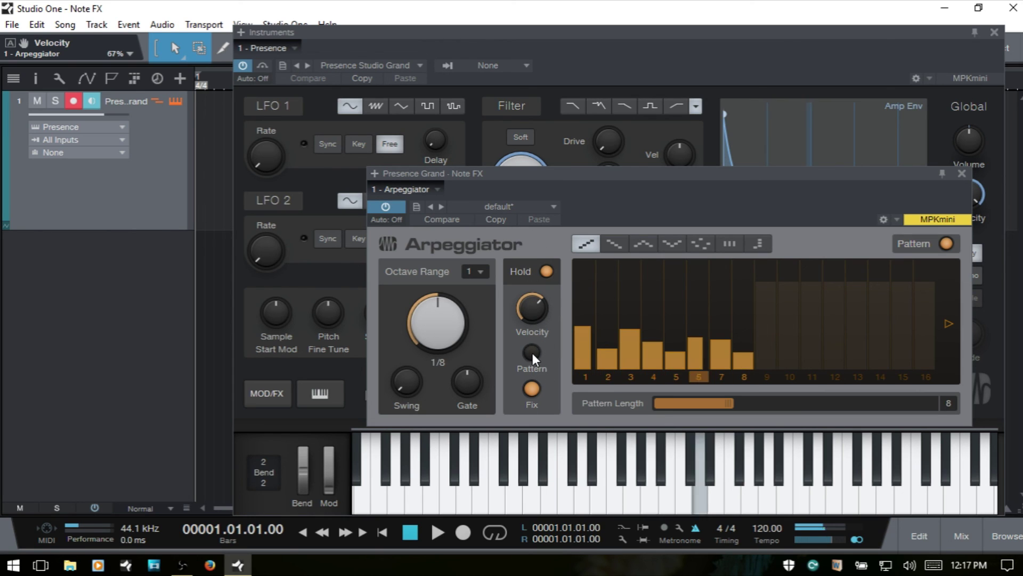
click(533, 353)
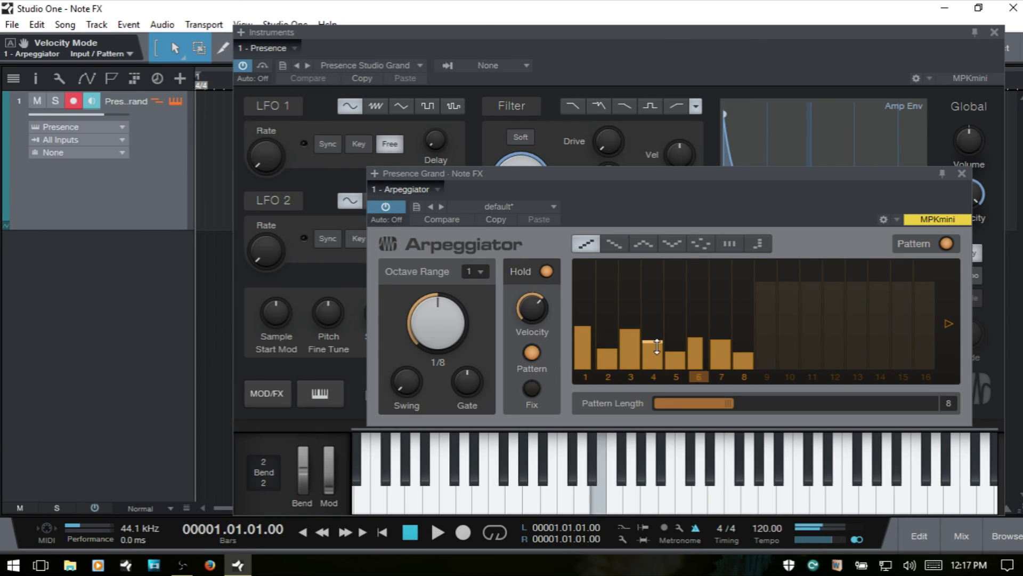
Raise steps 4, 5 and 8, lengthen steps 5 and 2, and set step 3 to 29%.
drag(657, 347, 654, 275)
drag(681, 356, 678, 279)
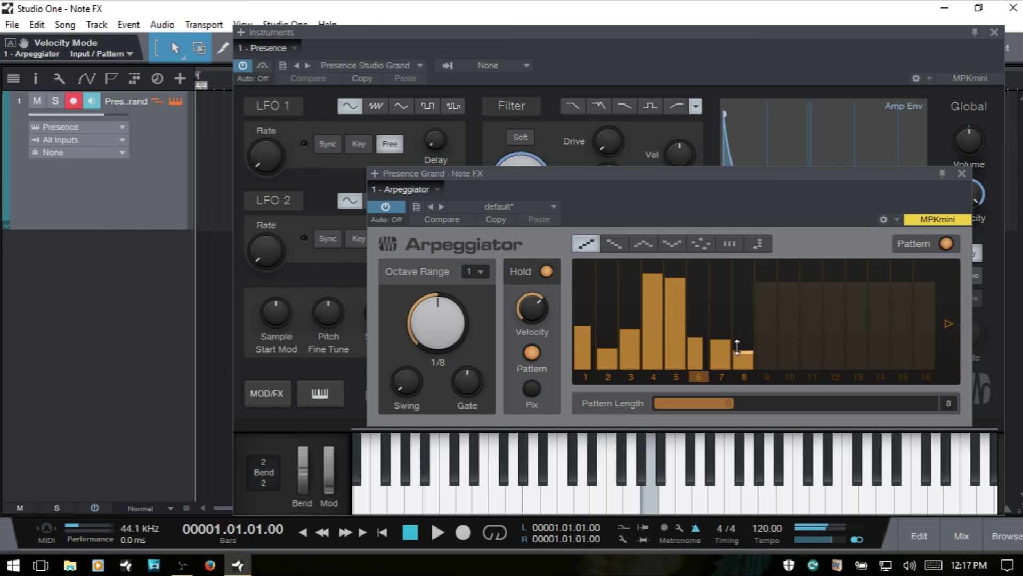
drag(746, 350, 743, 286)
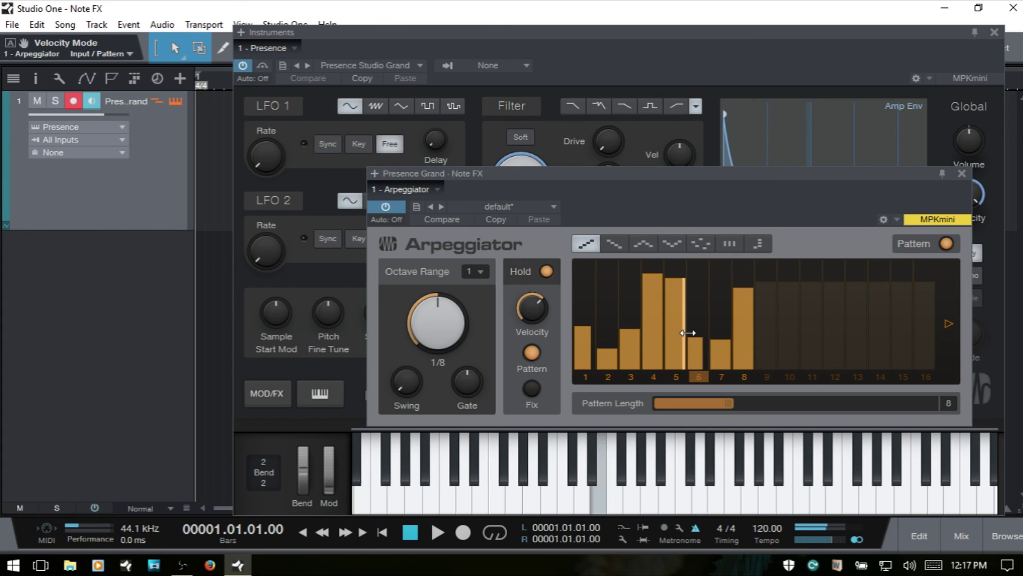
drag(692, 347, 708, 331)
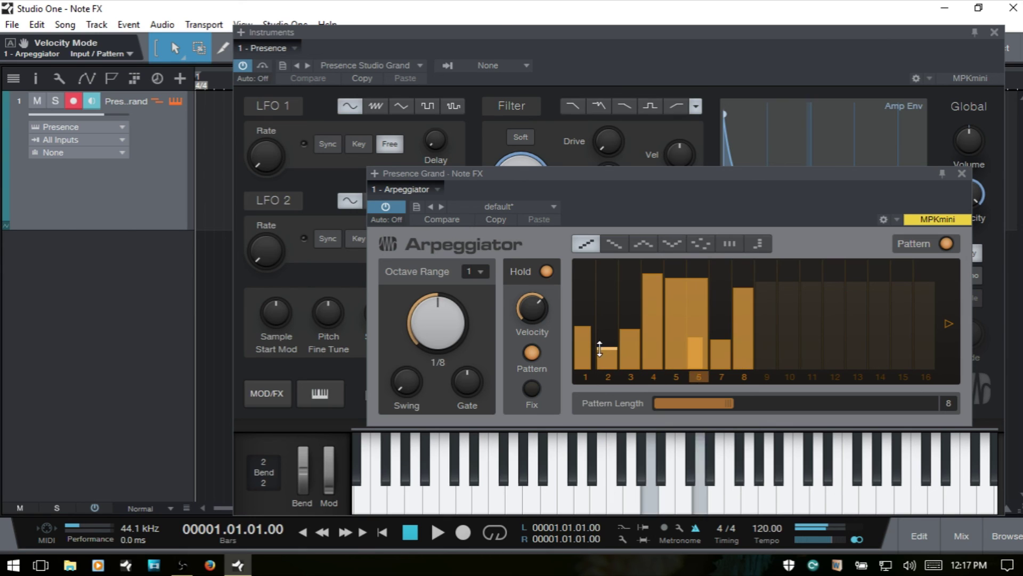
drag(616, 363, 639, 364)
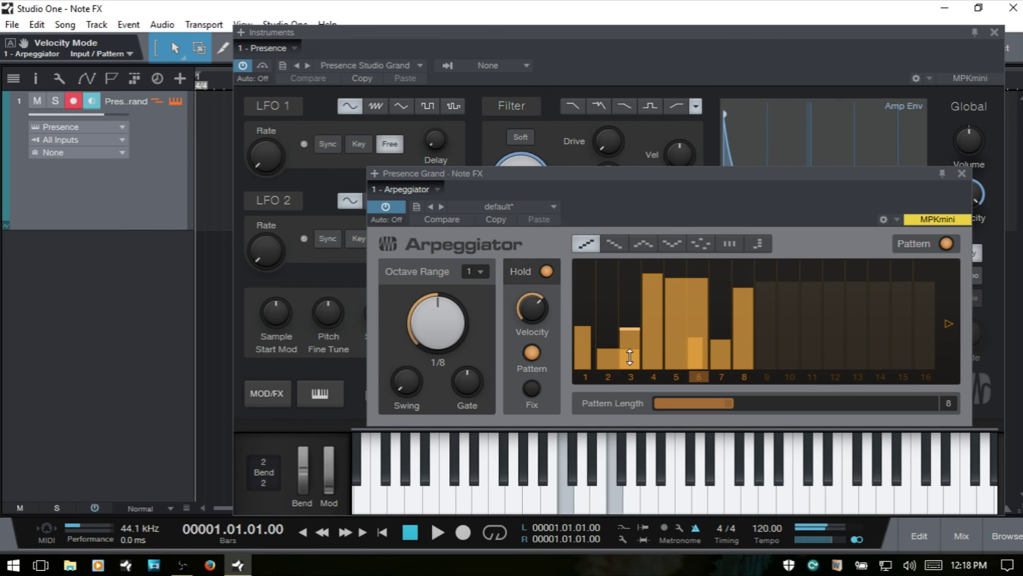
mouse_move(630, 331)
mouse_down()
mouse_move(629, 351)
mouse_move(641, 356)
mouse_move(631, 306)
mouse_move(631, 341)
mouse_move(631, 318)
mouse_up()
Turn Hold off, shorten step 5's gate to 87%, and extend step 8's gate to 200%.
click(546, 272)
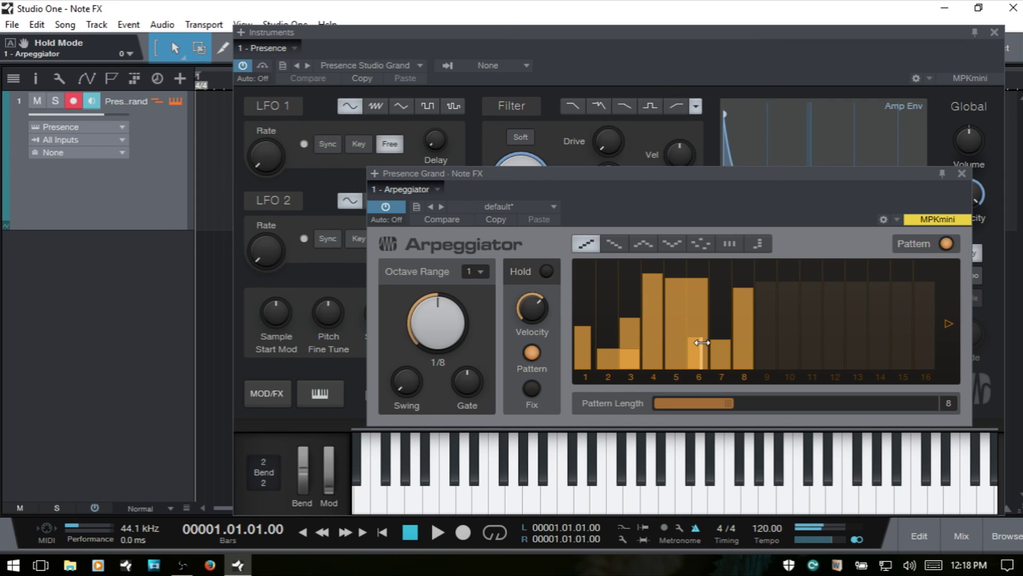
drag(705, 319, 682, 320)
drag(753, 331, 776, 331)
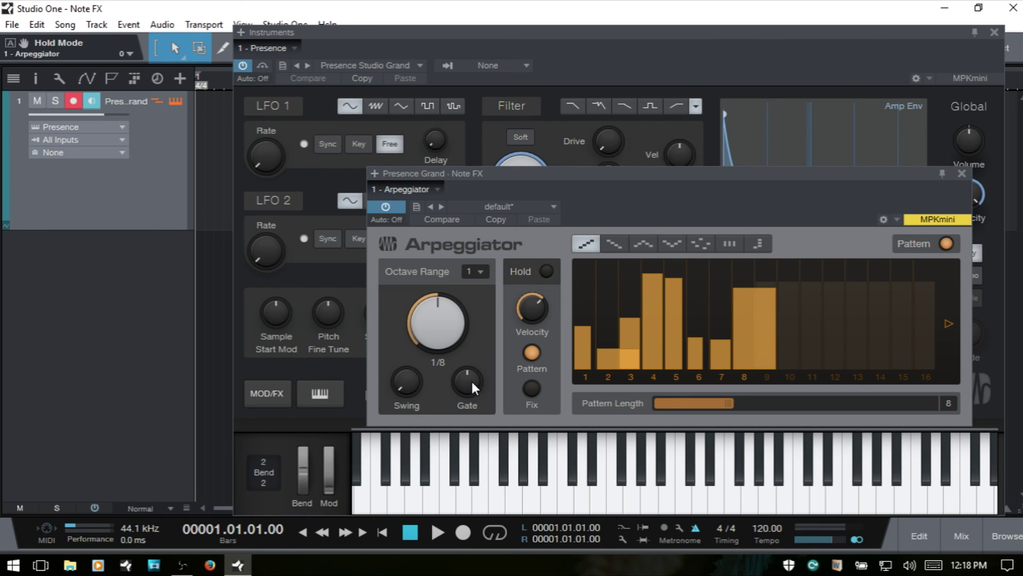
mouse_move(471, 379)
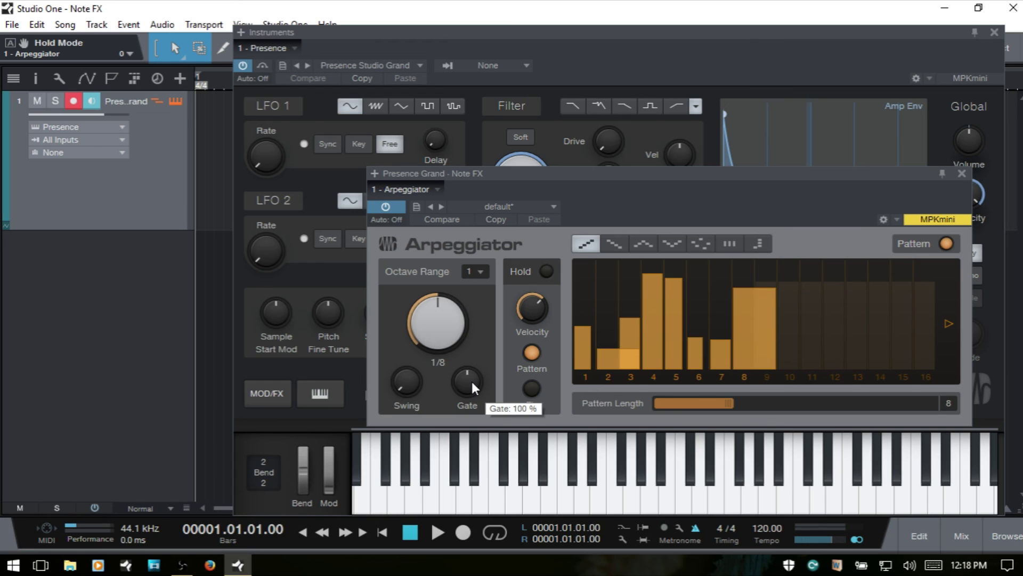